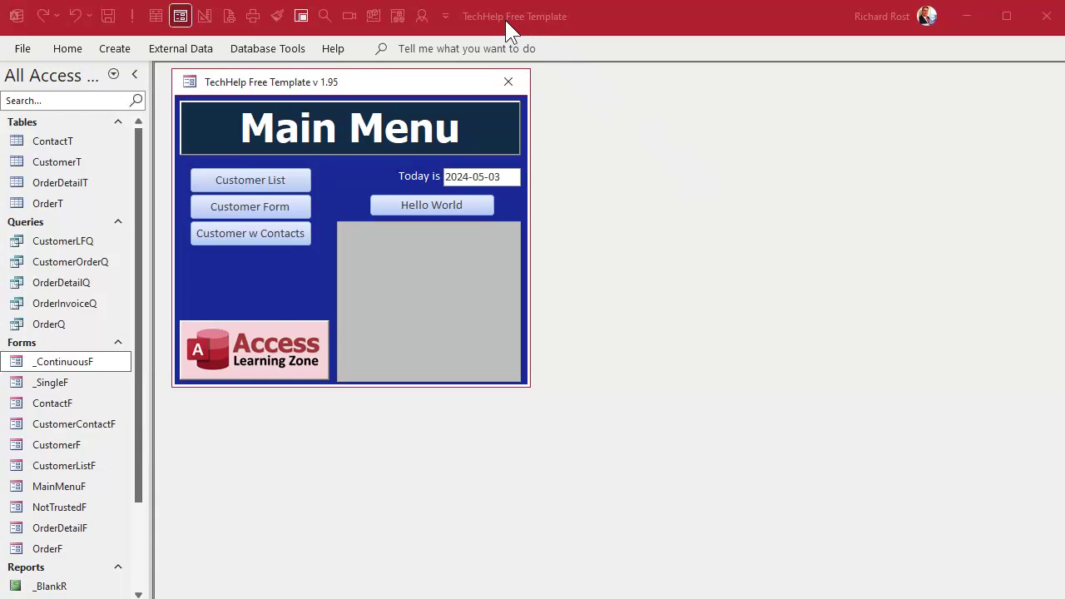
Open the customer form and show the first customer's orders.
click(554, 18)
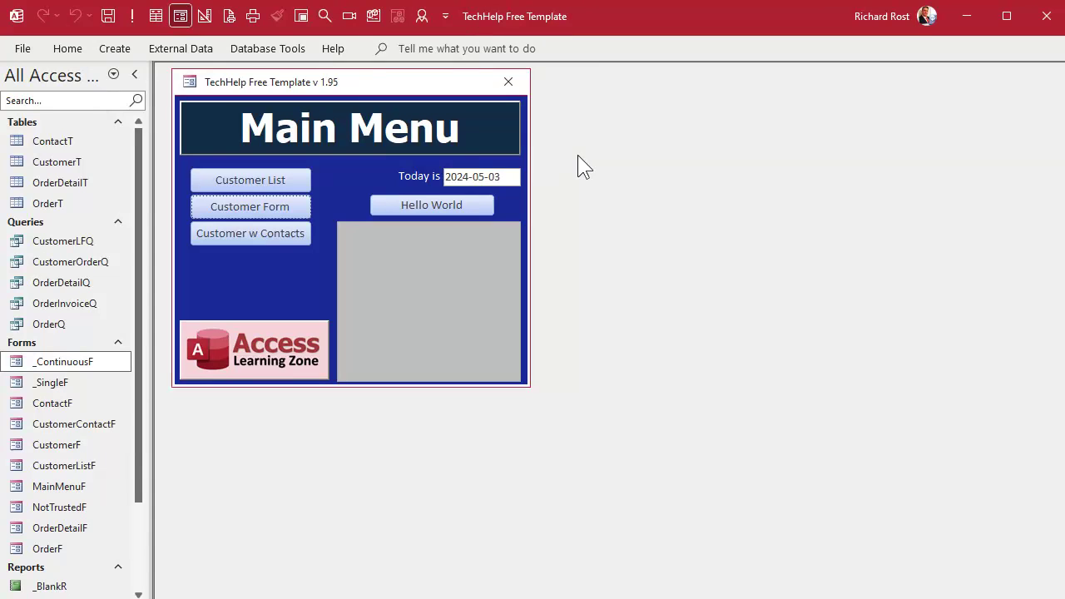
click(247, 208)
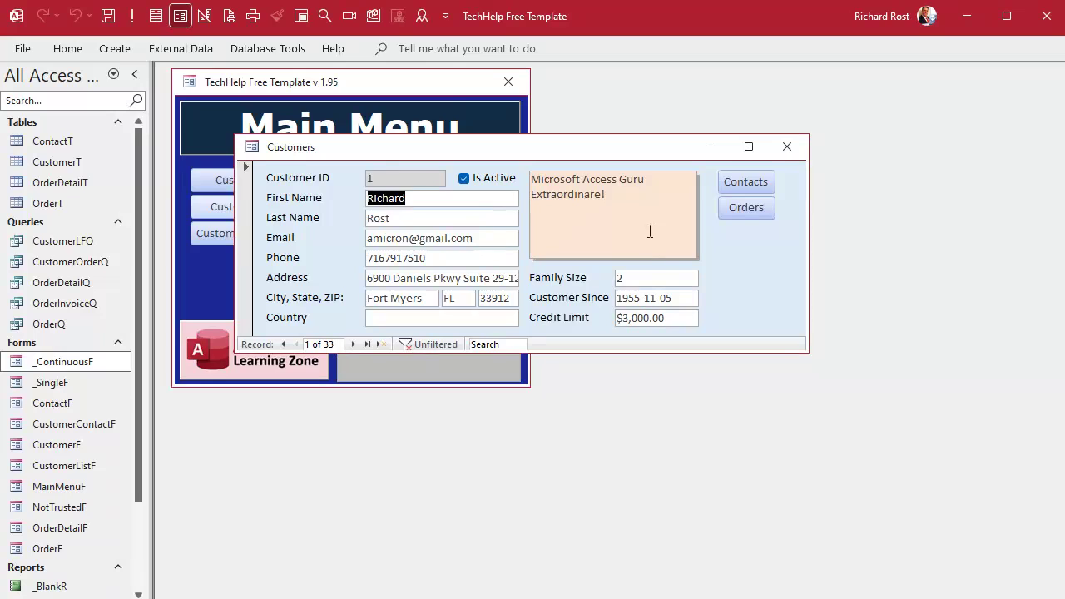
click(738, 208)
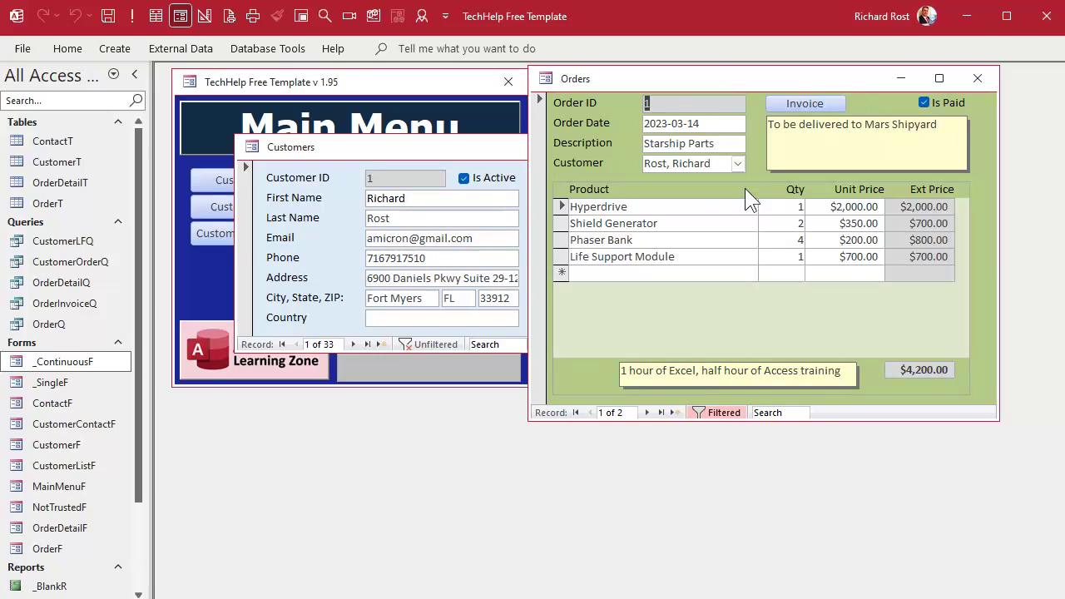
Set the order date of the Starship Parts order to 2024-05-01.
click(626, 118)
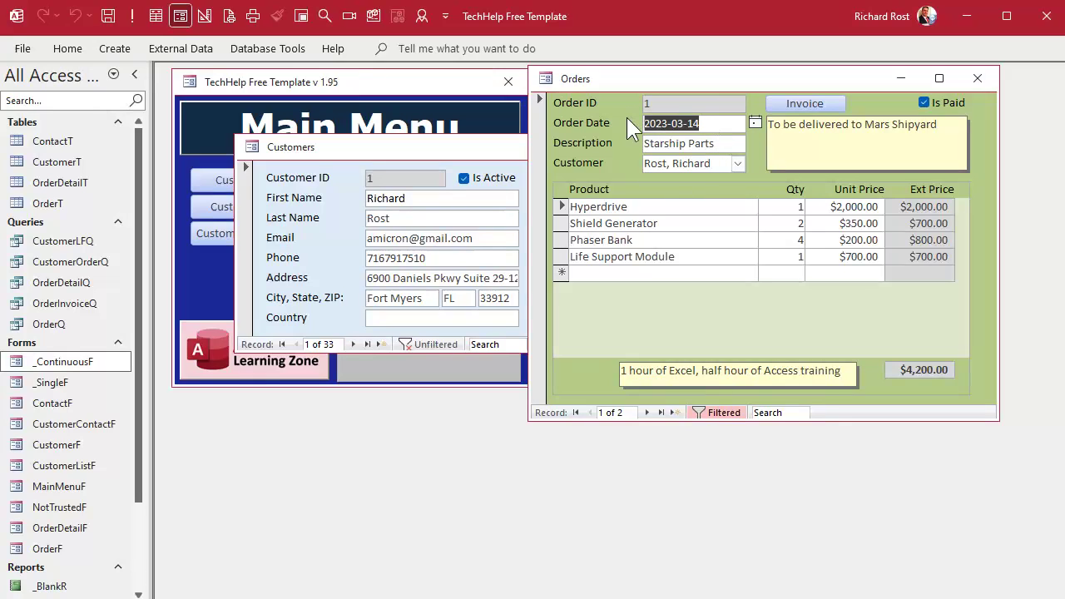
text(2024-05-01)
key(BackSpace)
text(1)
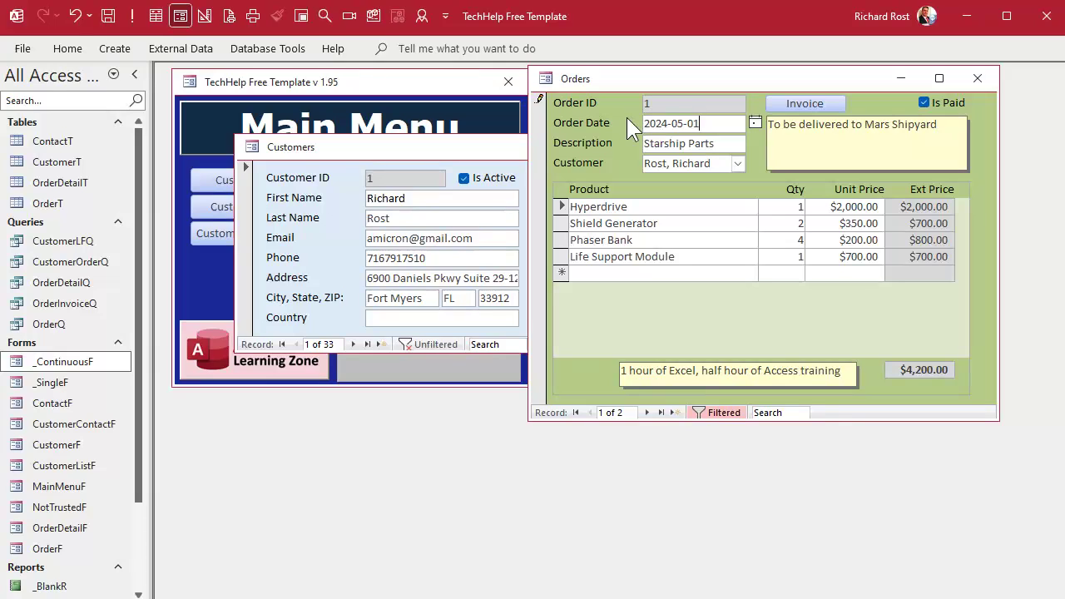
key(Tab)
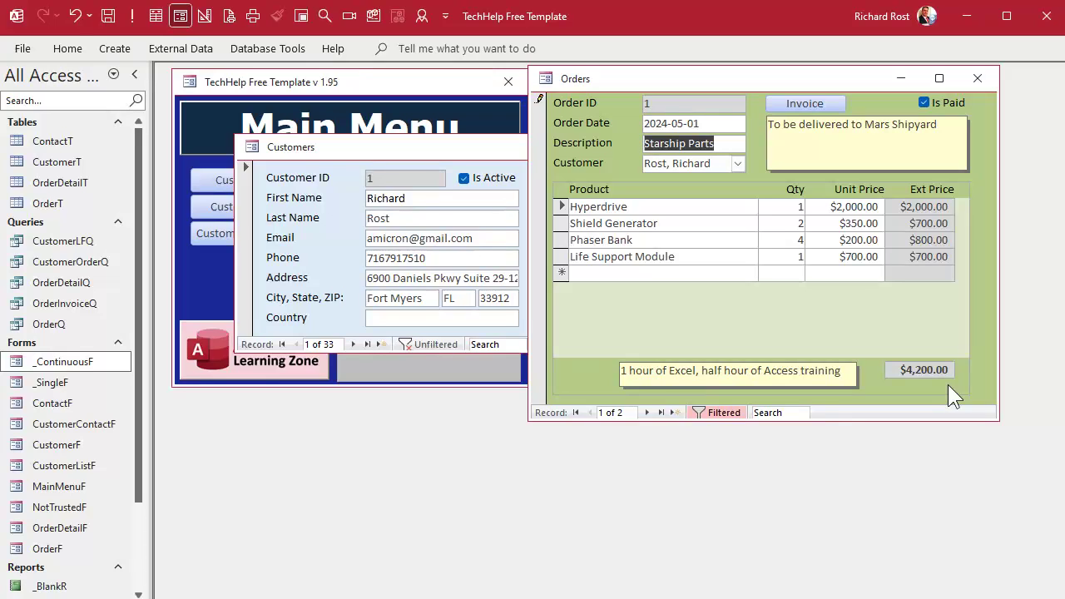
Go to the customer's Computer Upgrade order and set its order date to 2024-05-02.
click(647, 412)
key(shift+Tab)
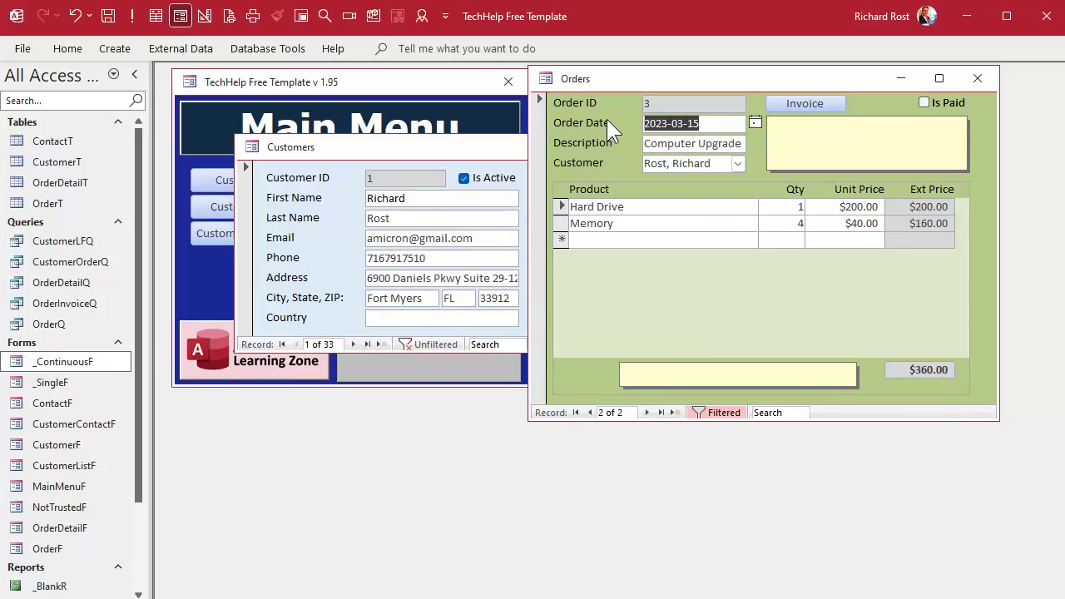
key(ctrl+semicolon)
key(Tab)
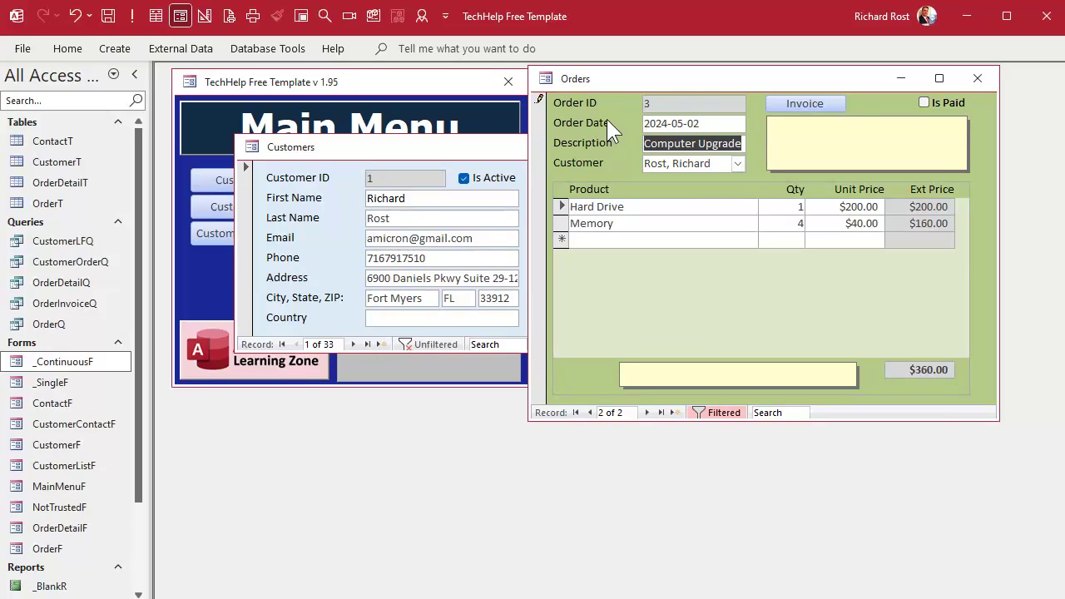
Replace the Computer Upgrade order's date with today's date, 2024-05-03, and change it back to 2024-05-02.
key(shift+Tab)
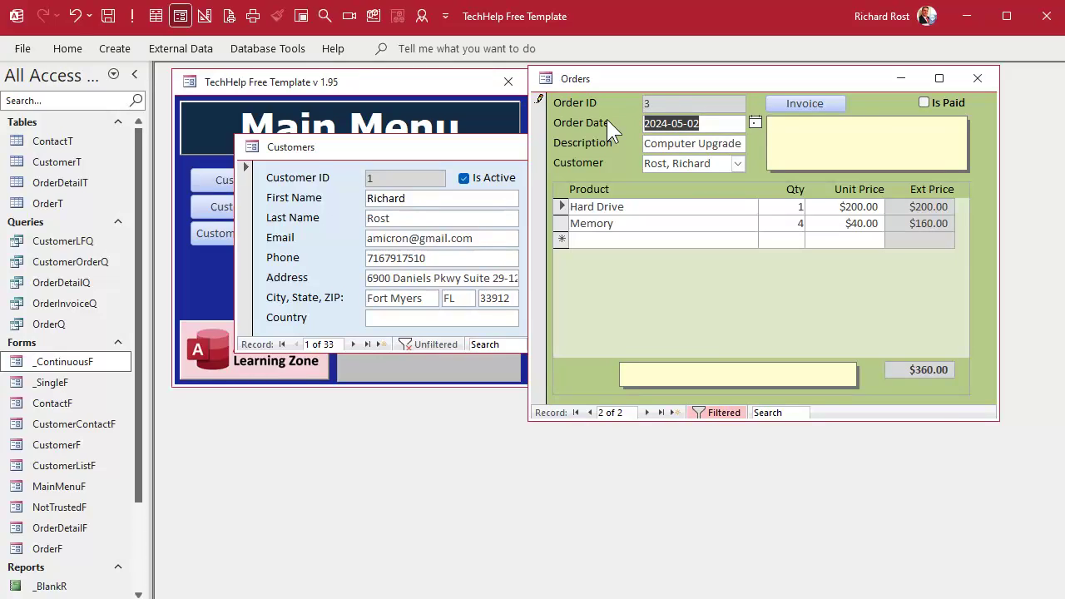
key(ctrl+semicolon)
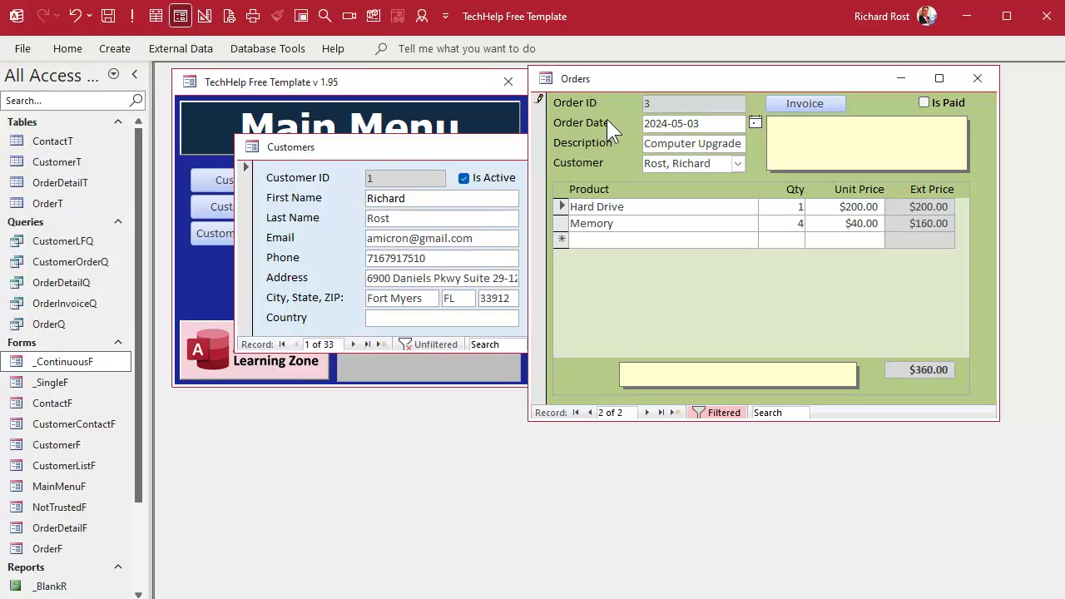
key(ctrl+shift+semicolon)
key(BackSpace)
key(BackSpace)
key(BackSpace)
key(BackSpace)
key(BackSpace)
key(BackSpace)
key(BackSpace)
key(BackSpace)
key(BackSpace)
key(BackSpace)
key(BackSpace)
key(Tab)
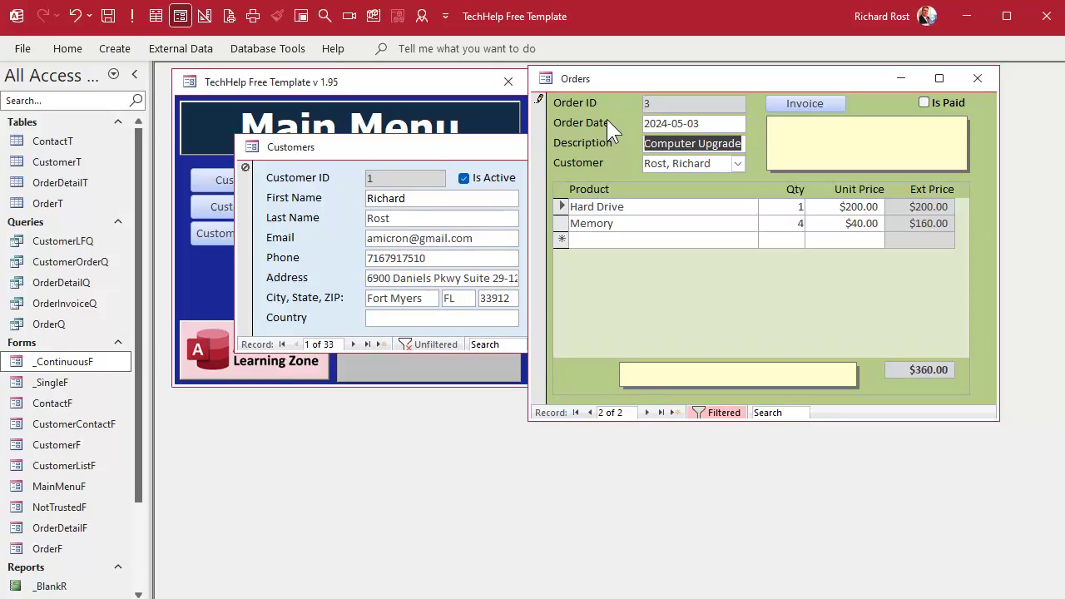
click(696, 123)
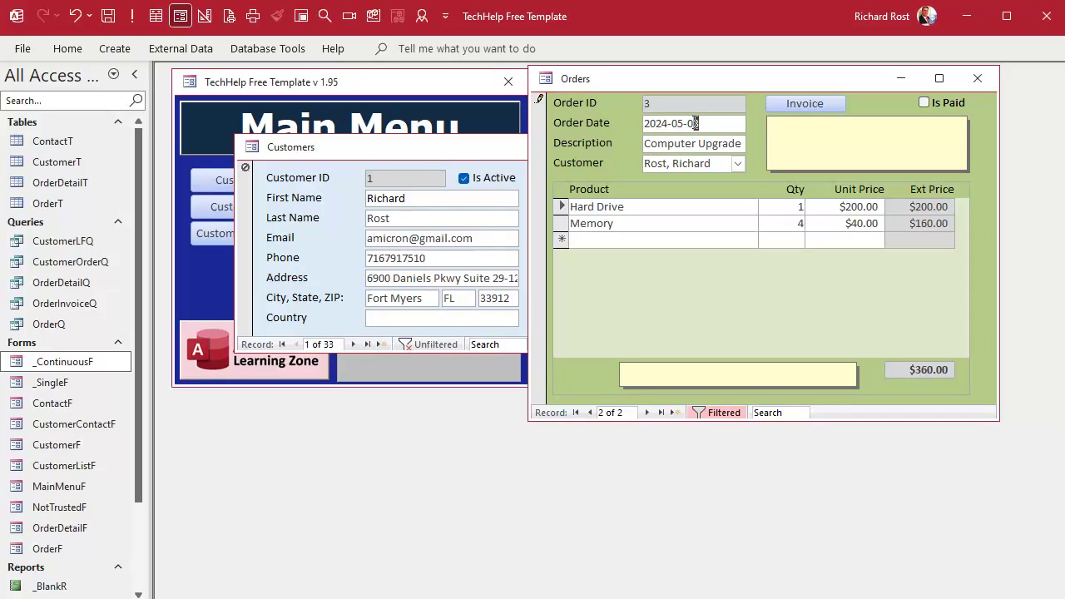
key(Tab)
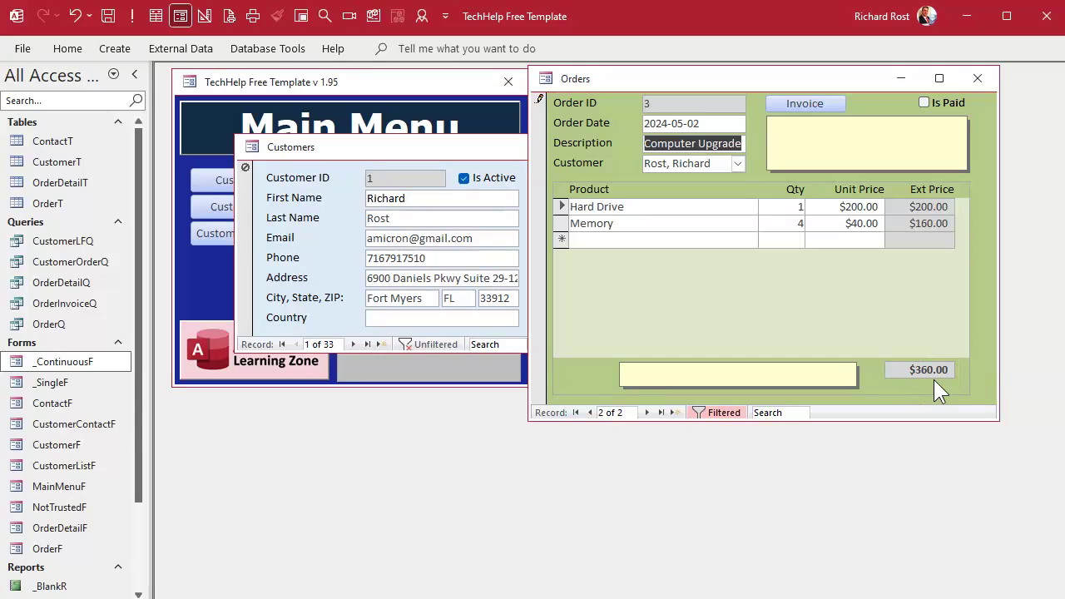
Add a new order for the same customer dated 2024-05-03 with the description "Stuff".
click(690, 240)
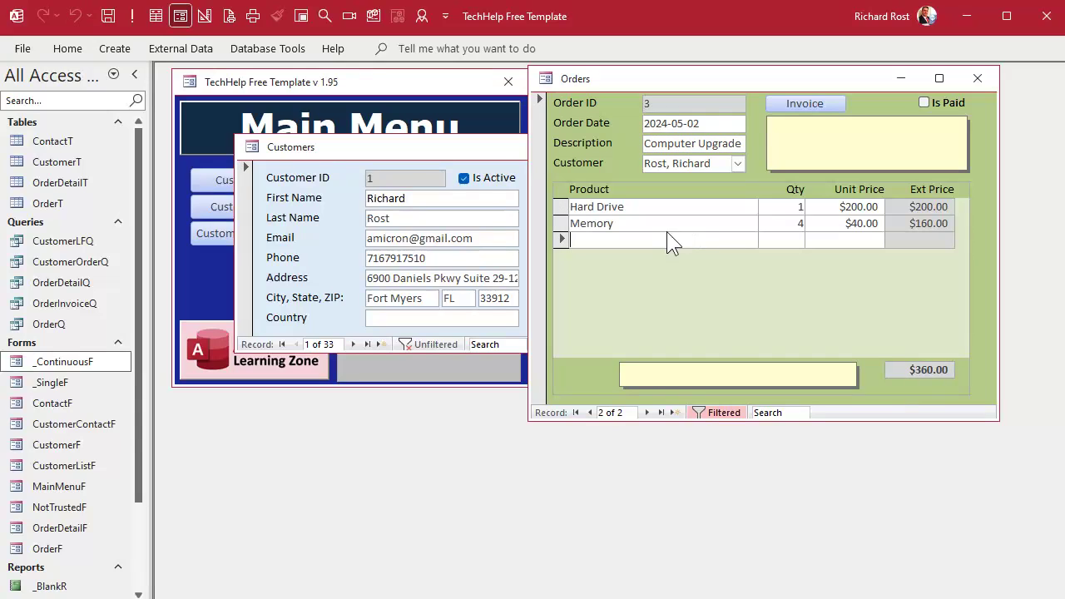
click(646, 412)
click(723, 121)
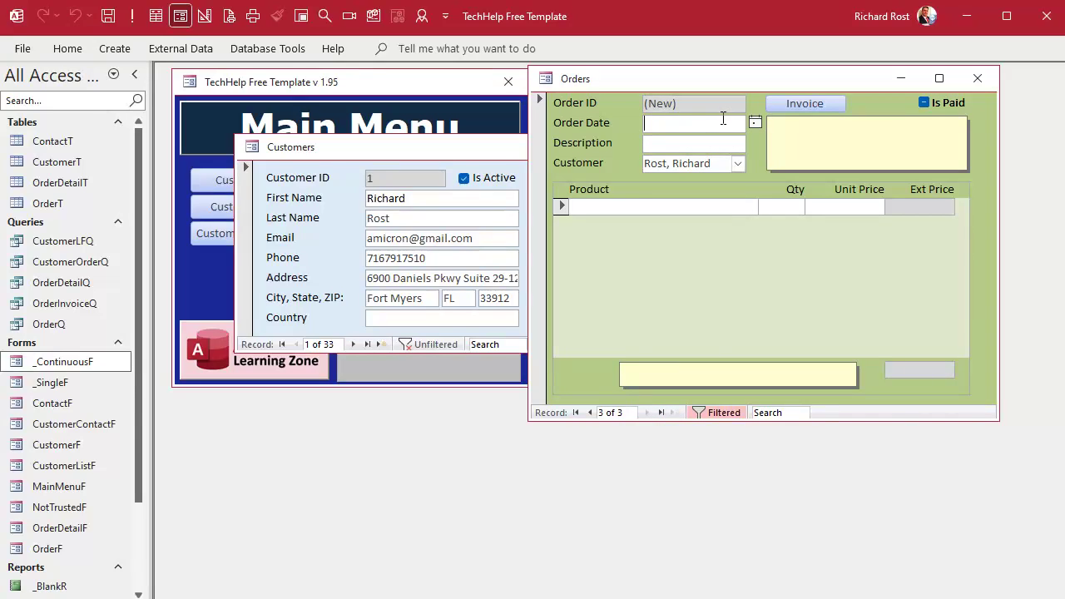
key(ctrl+semicolon)
key(Tab)
text(Stuff)
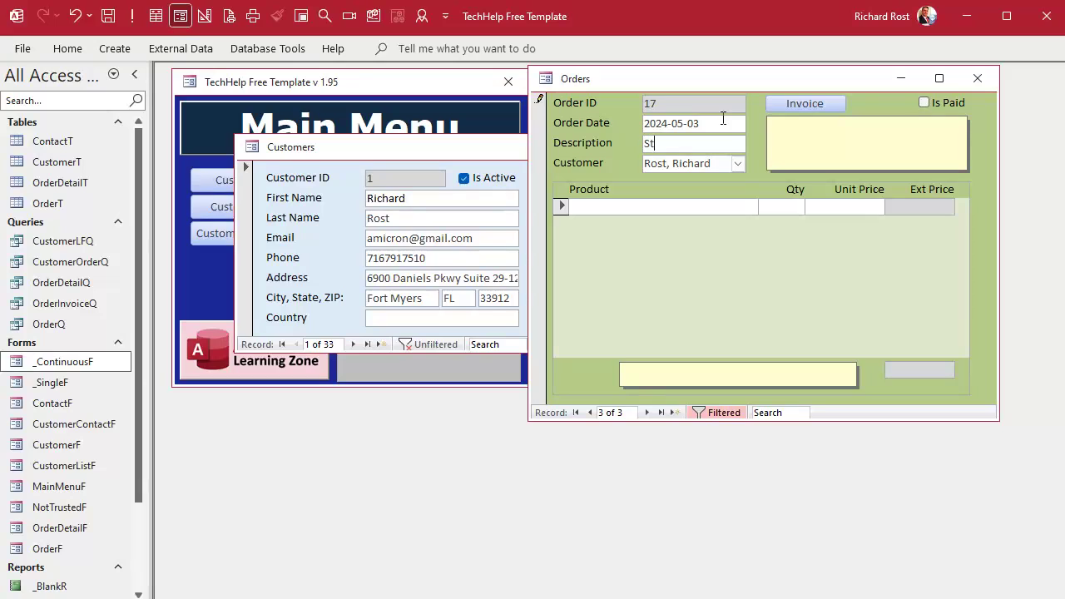
Add the line item "Some stuff" to the new order with the default quantity and a unit price of $150.
key(Tab)
key(Tab)
key(Tab)
key(Tab)
text(Some stuff)
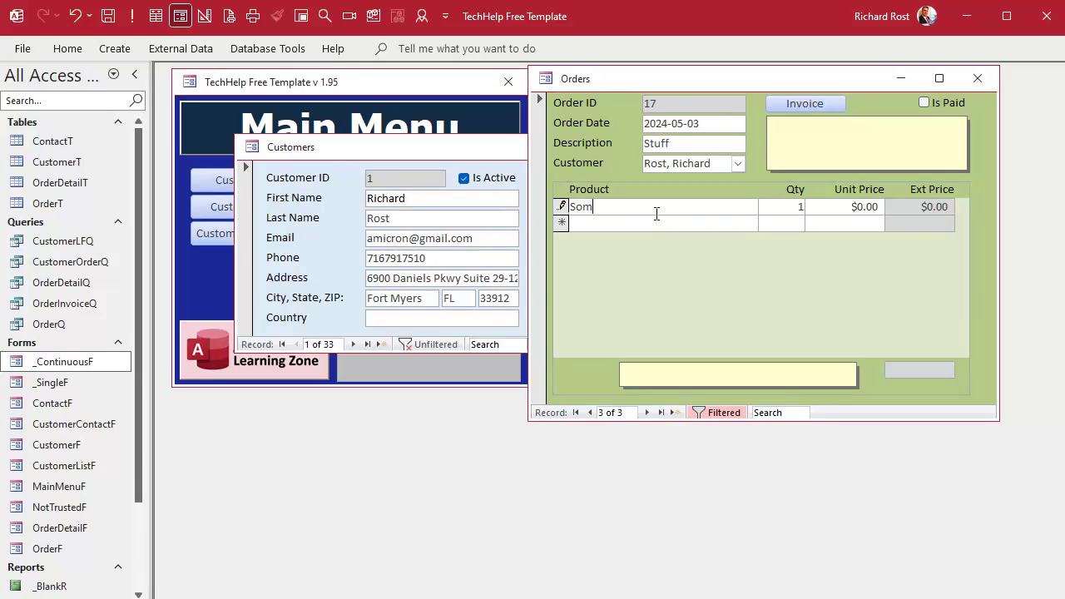
key(Tab)
key(Tab)
text(150)
key(Tab)
Add a second line item "More stuff" with quantity 2 and a unit price of $300.
text(More stuf)
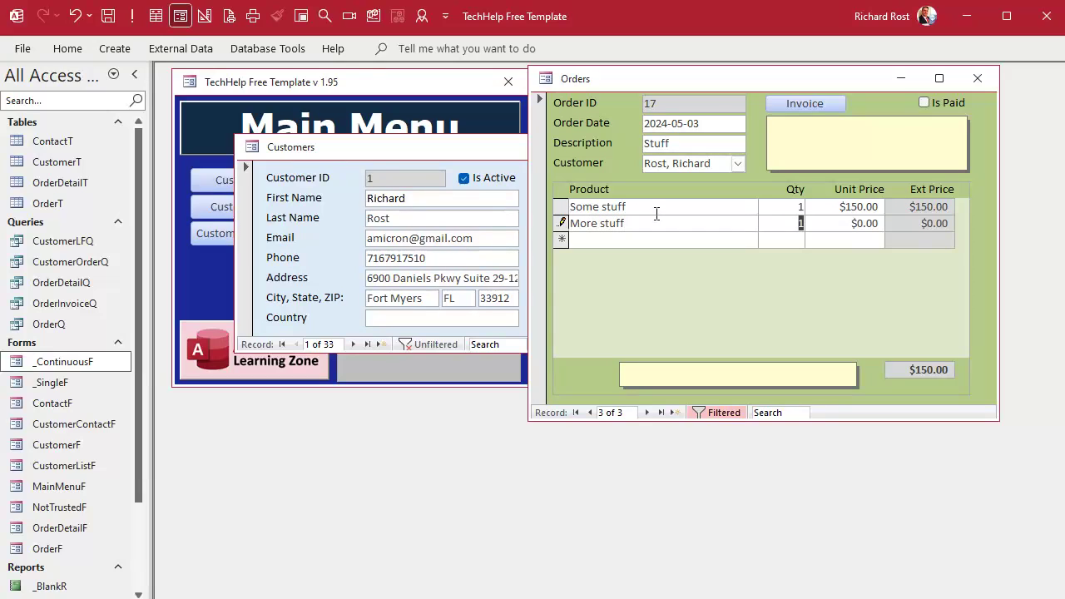
text(2)
key(Tab)
text(300)
key(Tab)
Go back through the customer's earlier orders, and close the Orders and Customers forms.
click(590, 413)
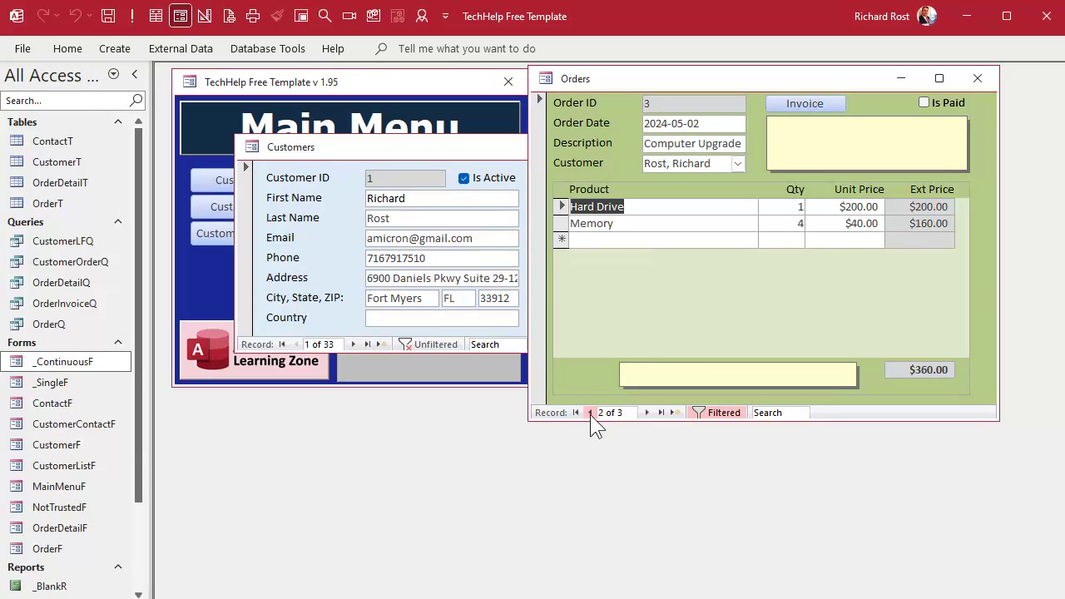
click(590, 412)
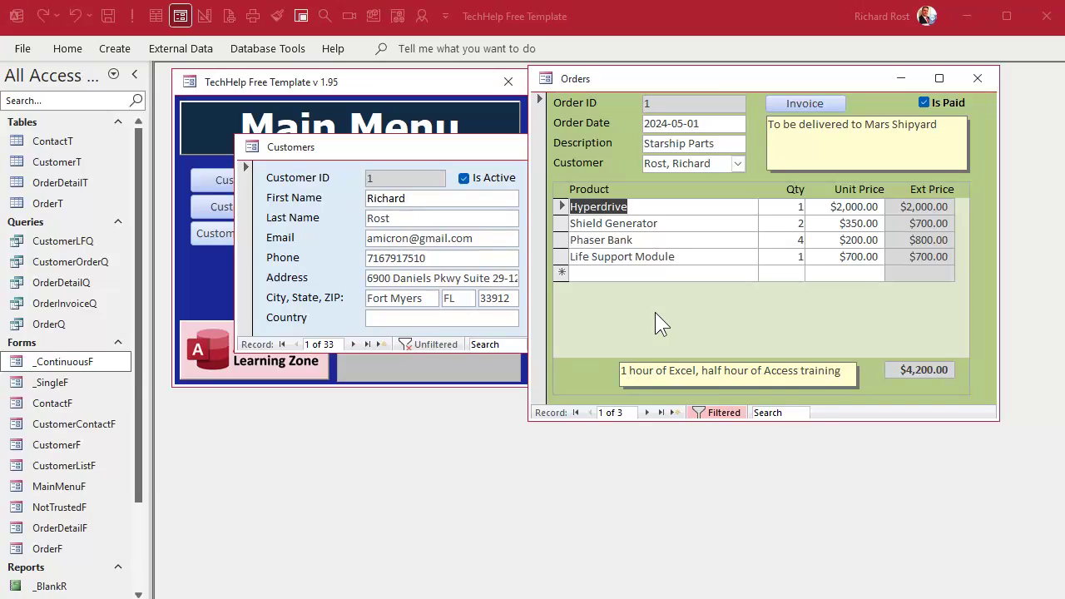
click(978, 79)
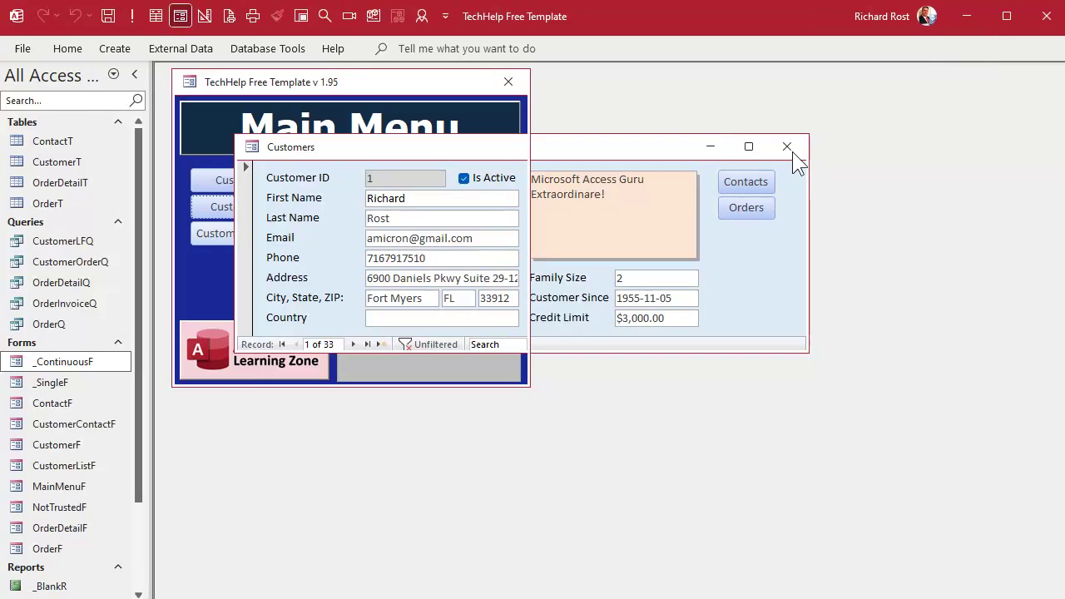
click(791, 148)
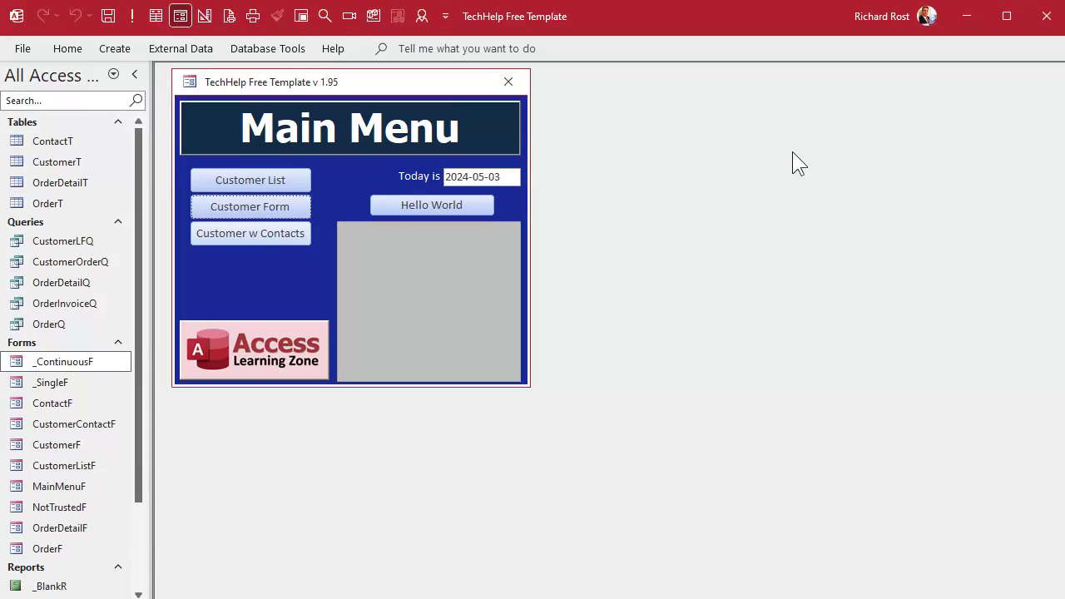
Open the OrderDetailQ query and examine its ExtPrice, Quantity and UnitPrice columns.
click(60, 283)
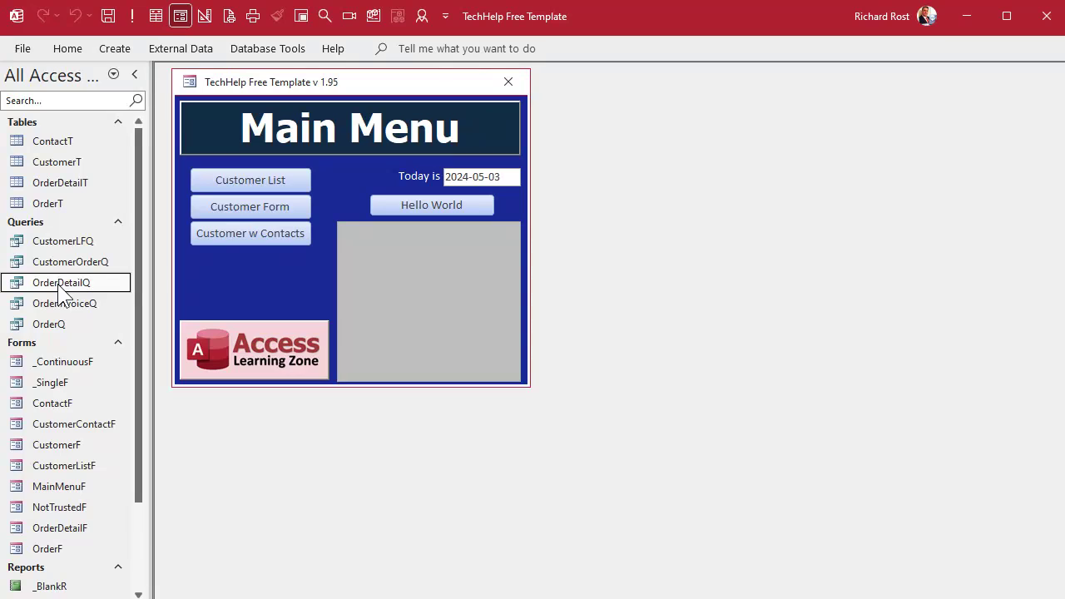
double_click(59, 286)
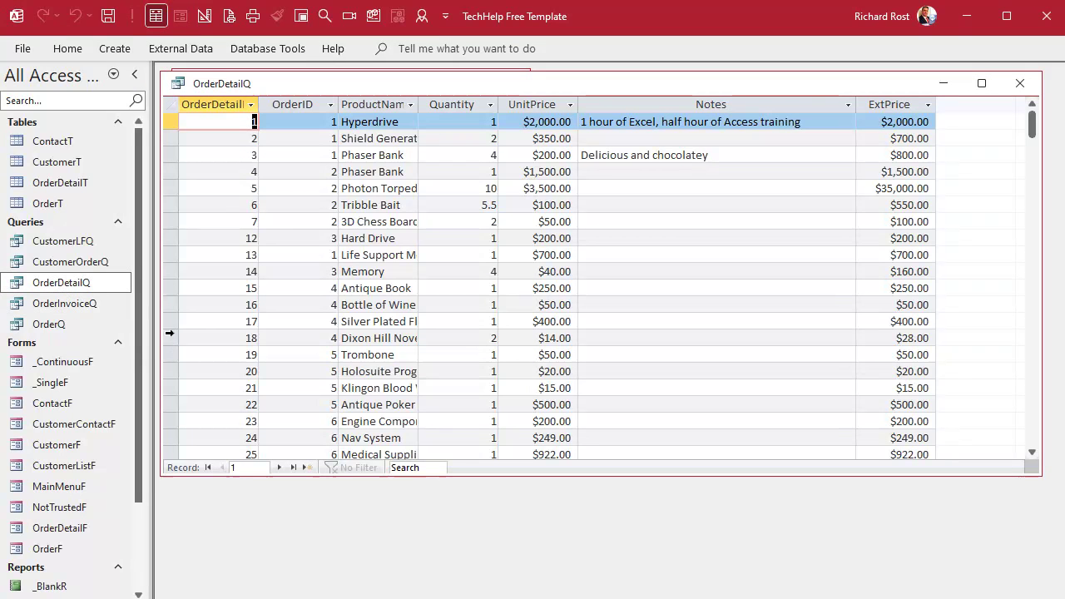
click(875, 100)
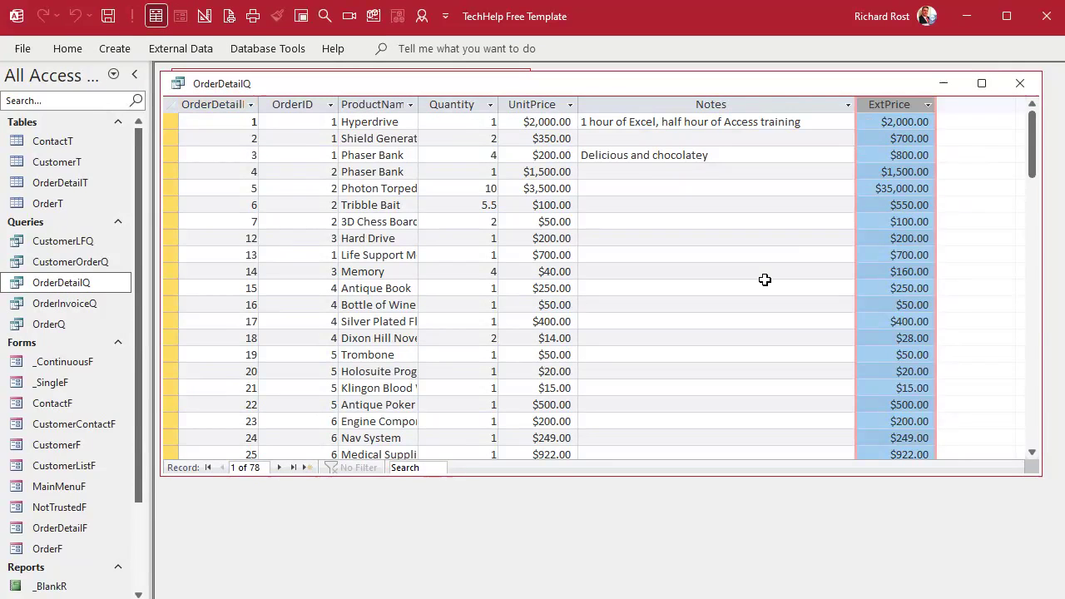
click(468, 106)
click(539, 107)
Inspect OrderDetailQ's source table fields and full ExtPrice expression in Design View, and close the query.
right_click(589, 87)
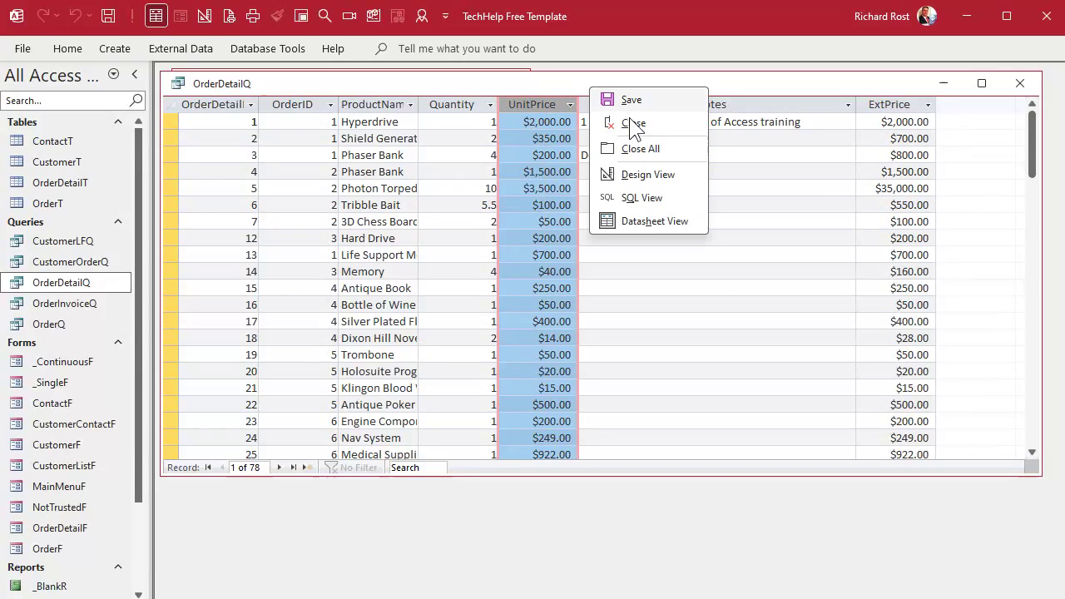
click(635, 178)
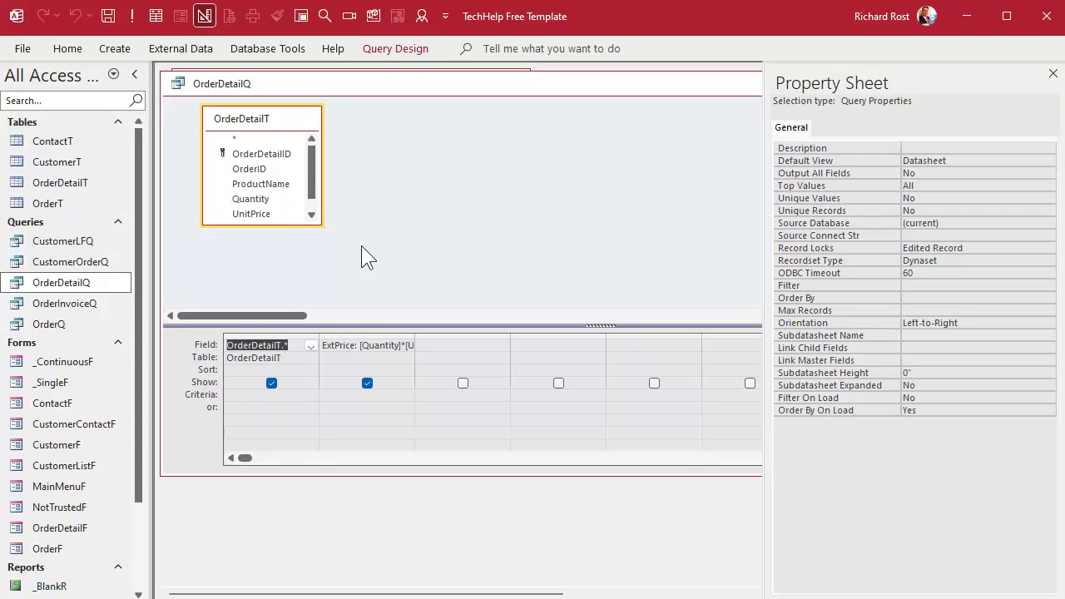
drag(281, 225, 281, 267)
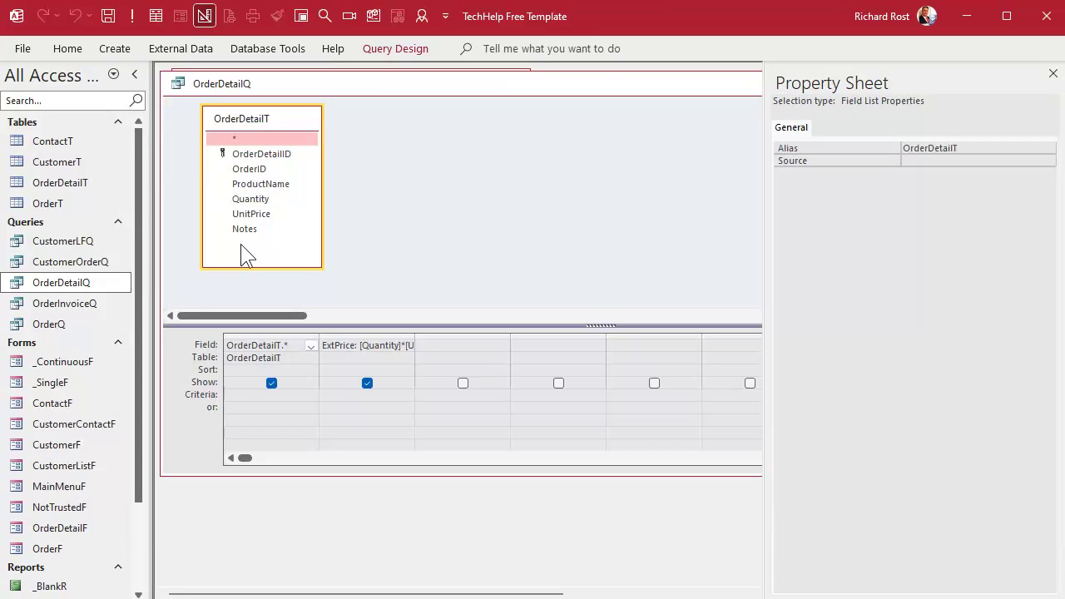
drag(414, 344, 480, 346)
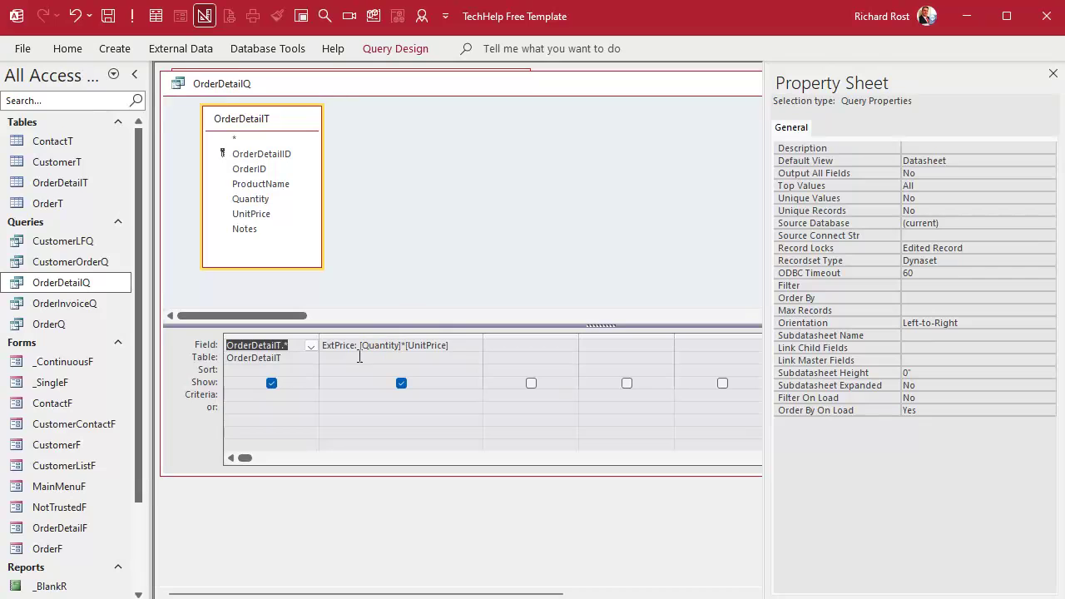
click(419, 174)
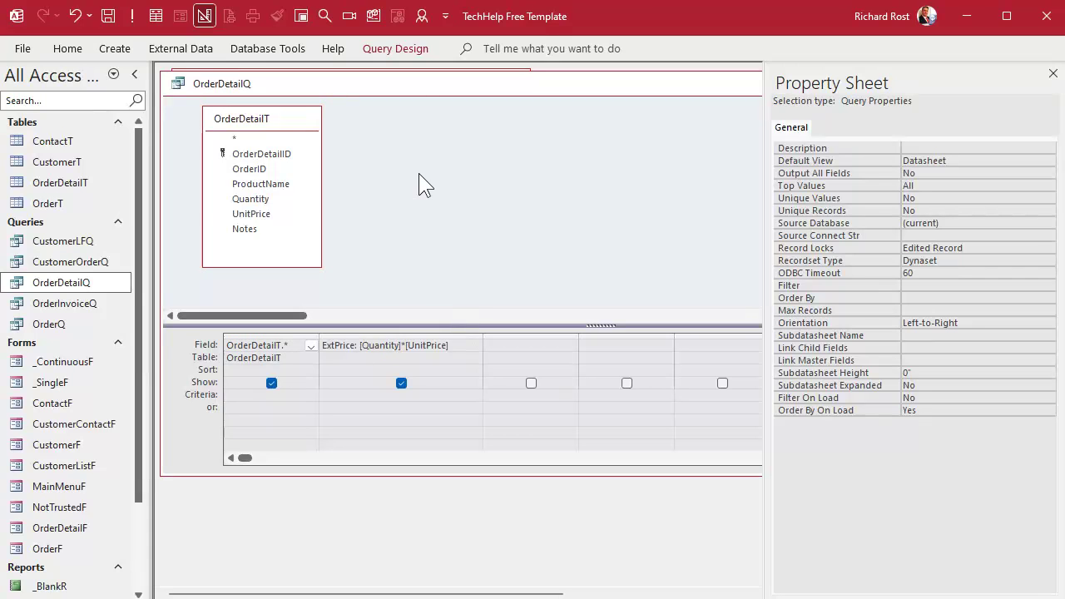
click(1053, 74)
click(1018, 83)
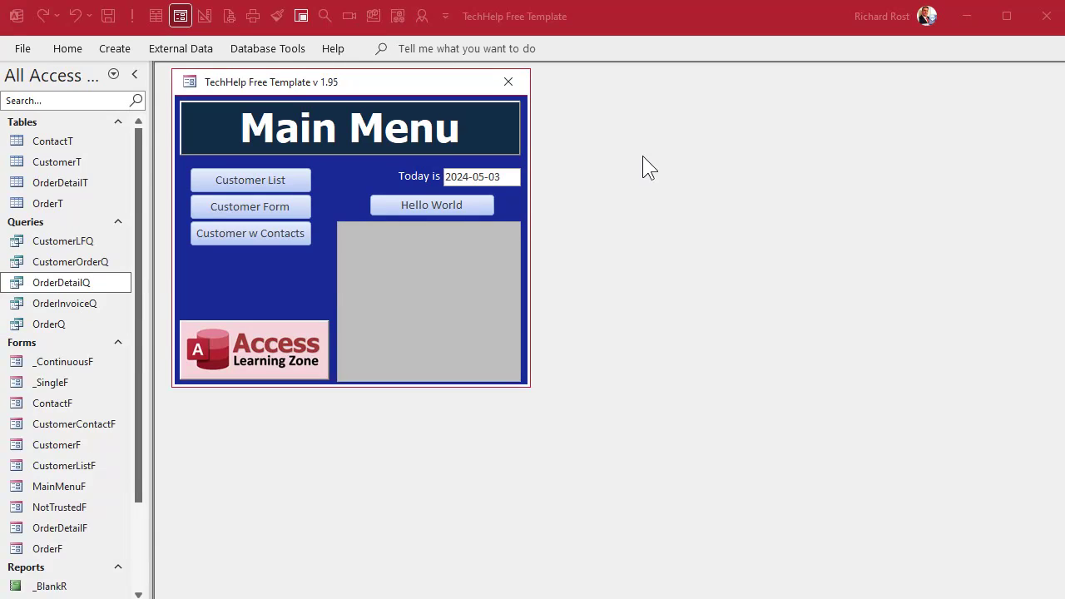
Create a new query in Design View and add the OrderT table to it.
click(103, 51)
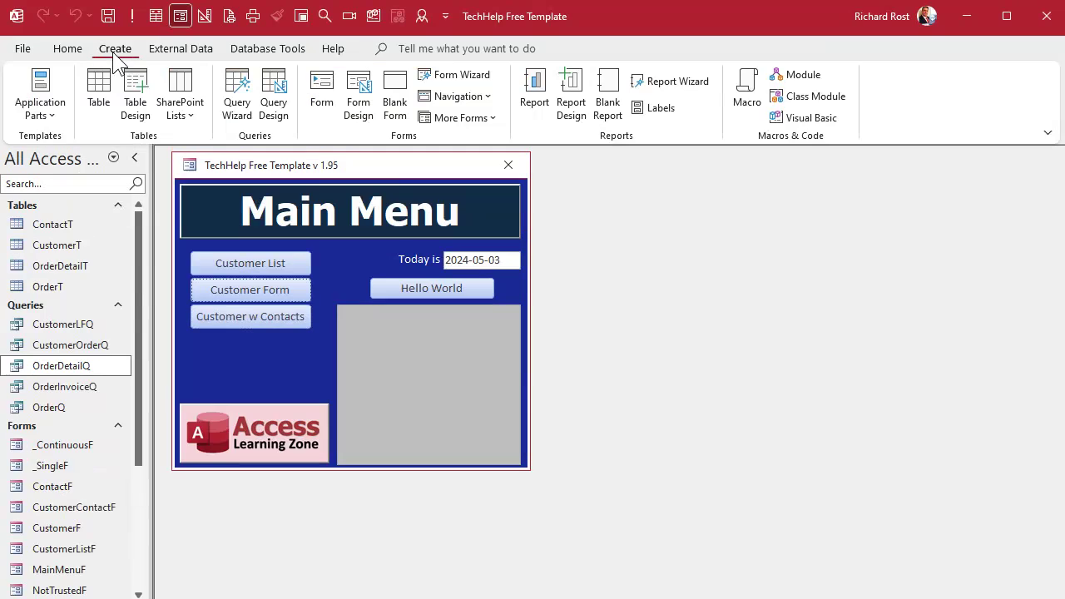
click(275, 98)
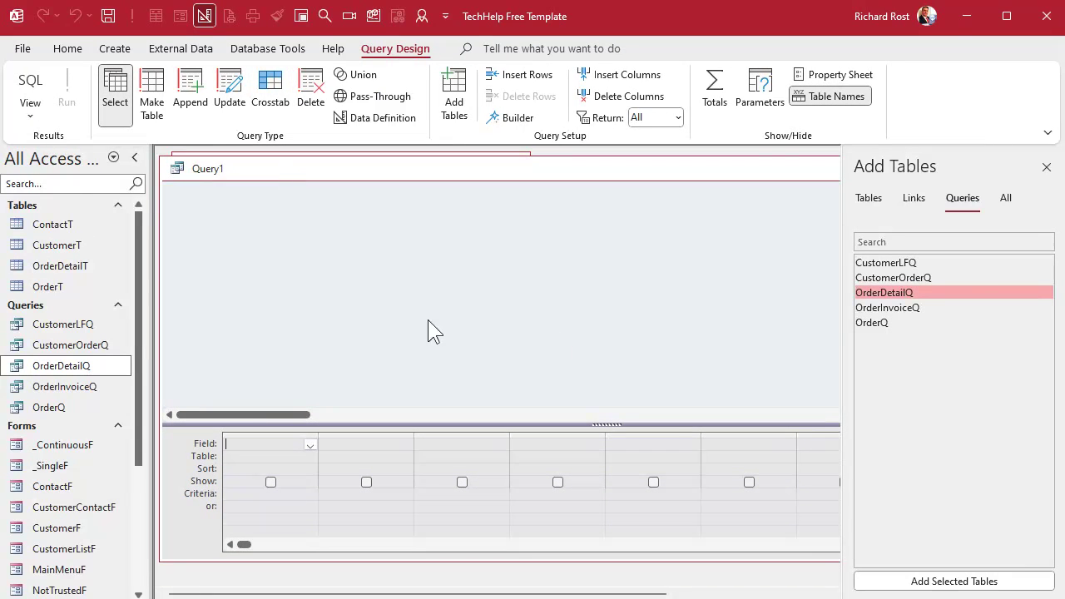
click(875, 199)
drag(876, 306, 206, 208)
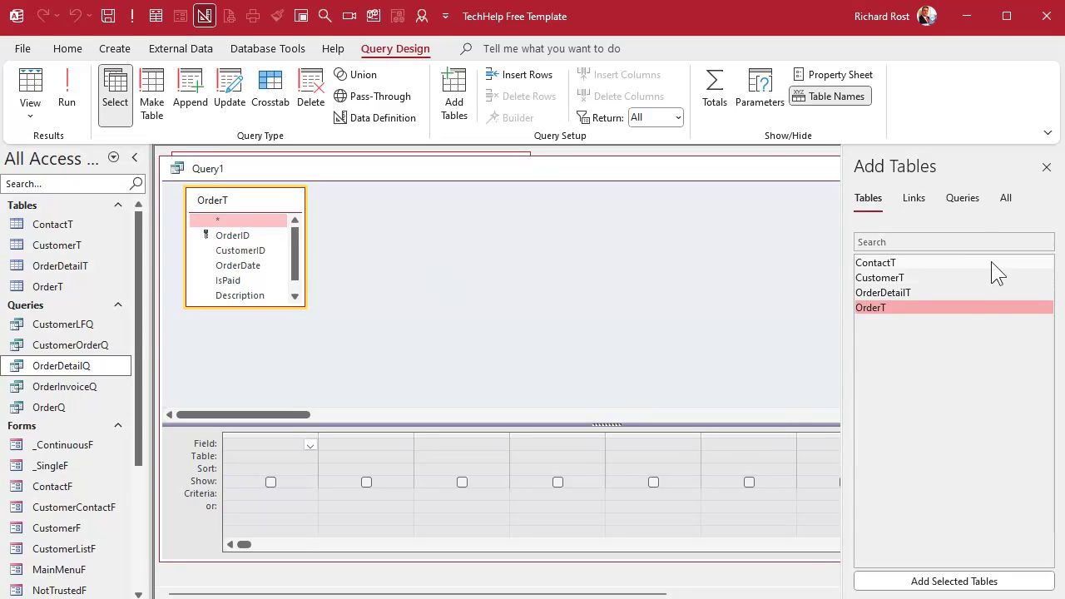
Add the OrderDetailQ query beside OrderT, check the OrderID join between them, and finish adding sources.
click(965, 203)
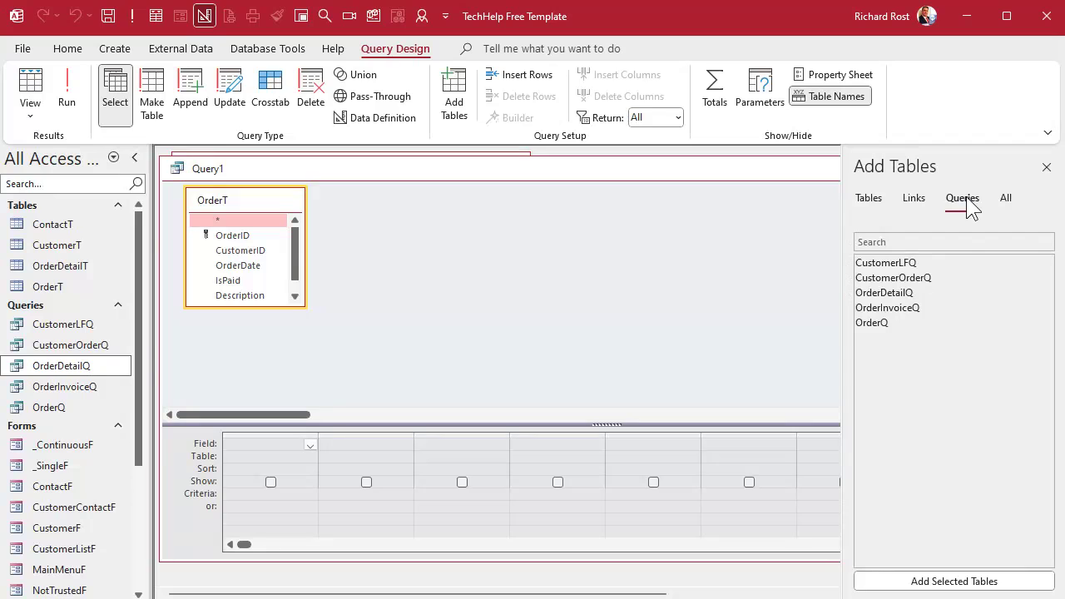
drag(902, 294, 429, 216)
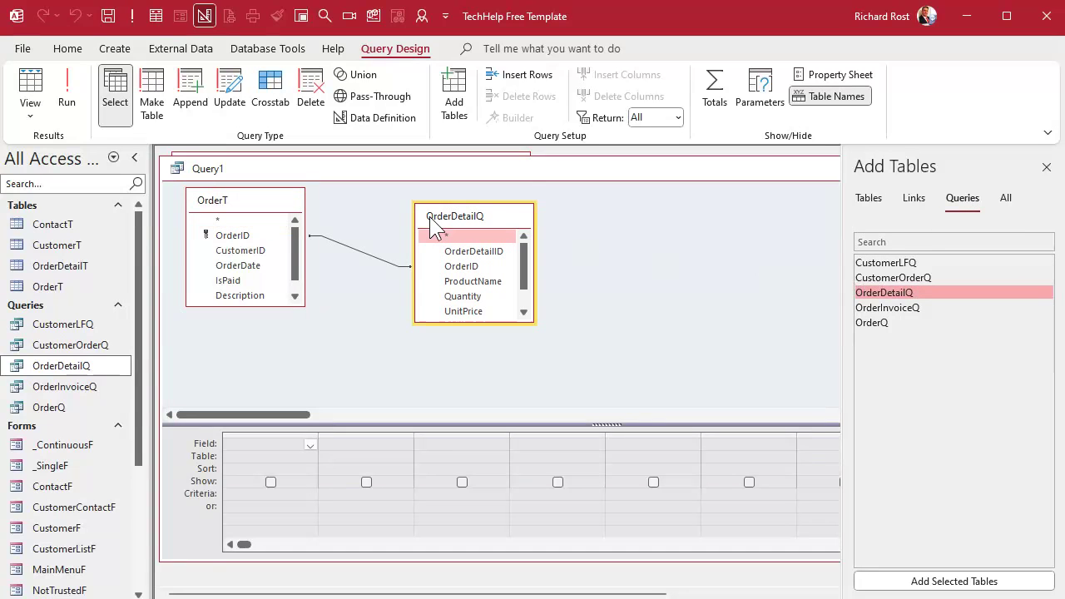
click(235, 235)
click(468, 264)
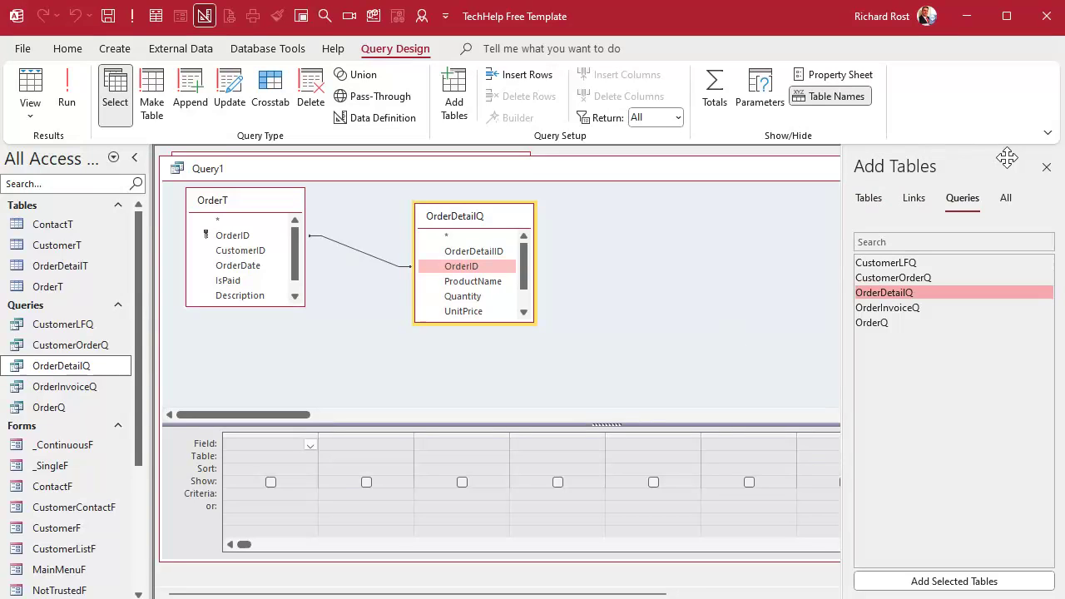
click(1047, 168)
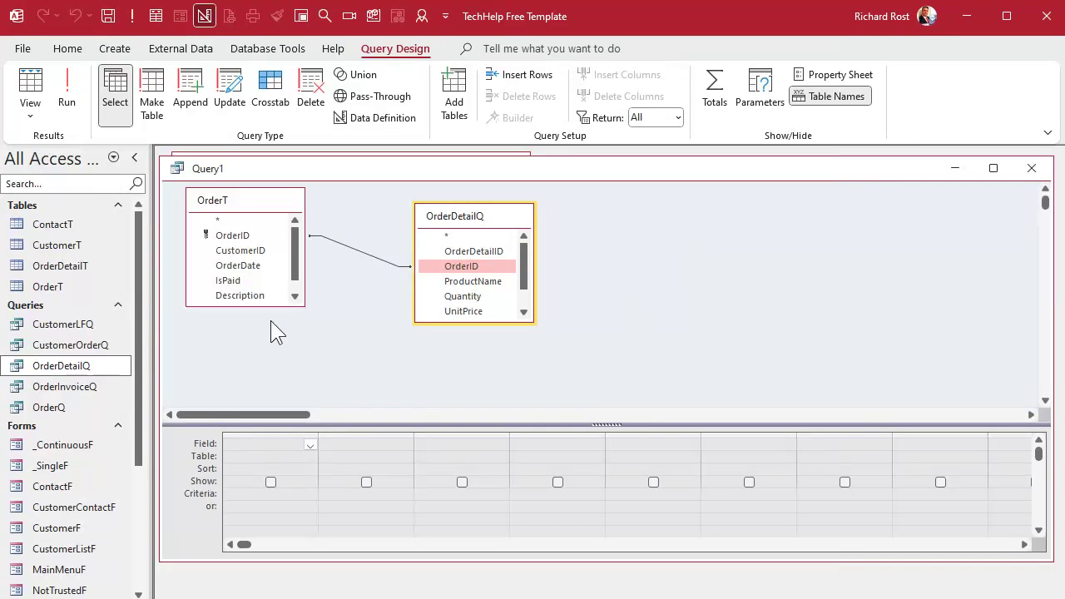
Lengthen both field lists, and add all OrderT fields through the asterisk plus OrderDetailQ's ExtPrice to the query grid.
drag(257, 306, 257, 351)
click(257, 218)
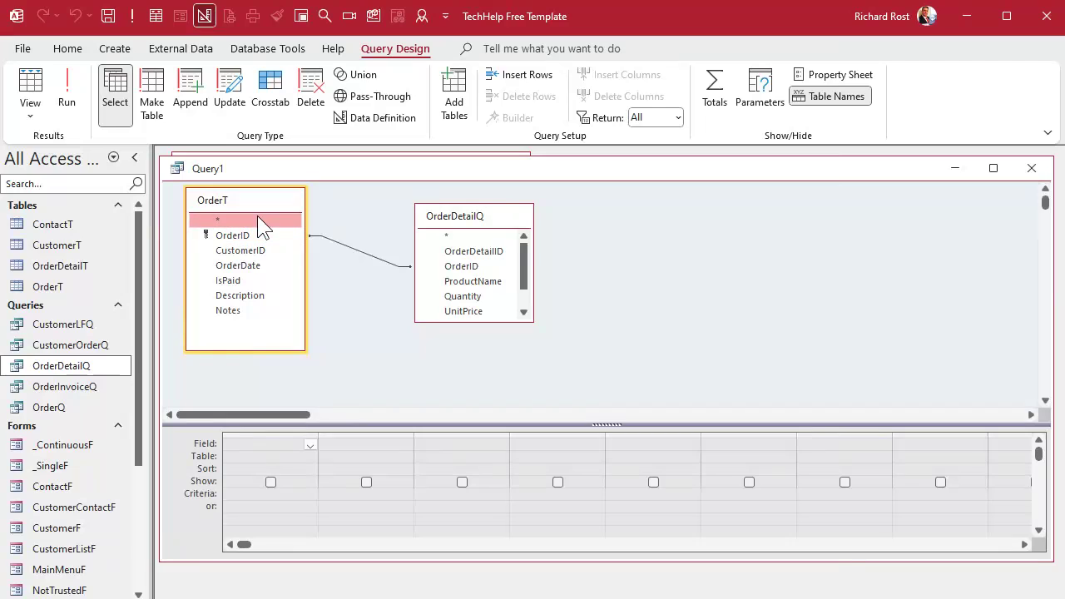
double_click(257, 219)
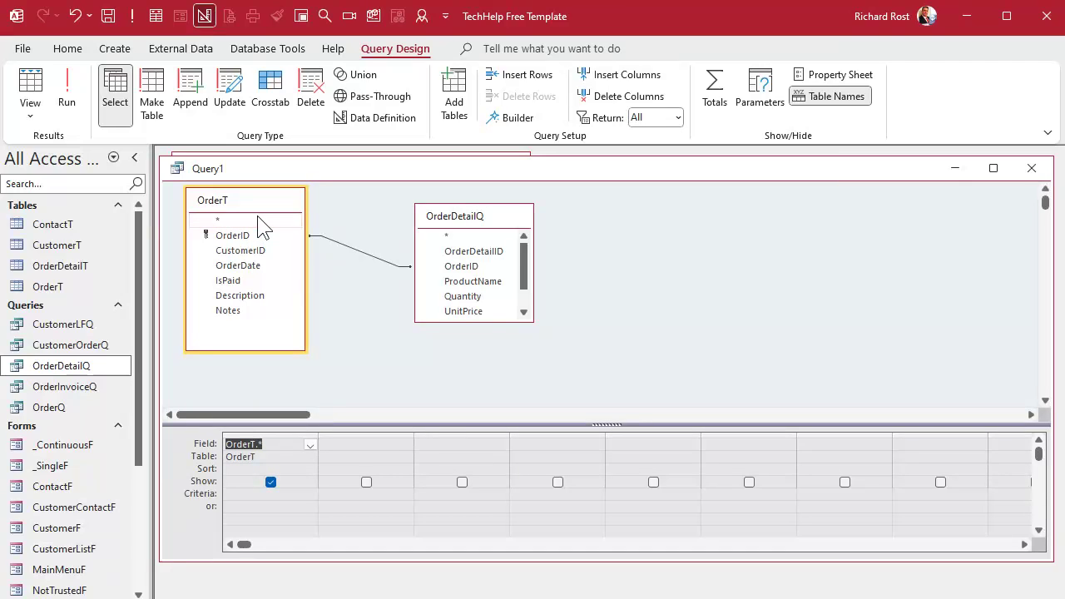
drag(475, 324, 474, 385)
double_click(469, 342)
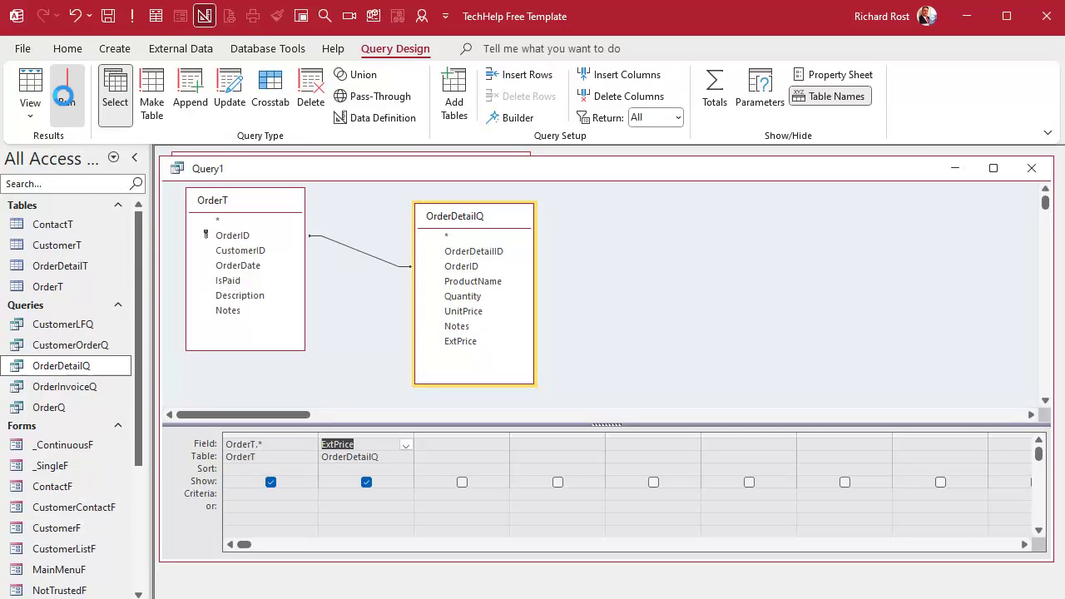
Run the query and examine the repeated order rows and the ExtPrice column.
click(67, 90)
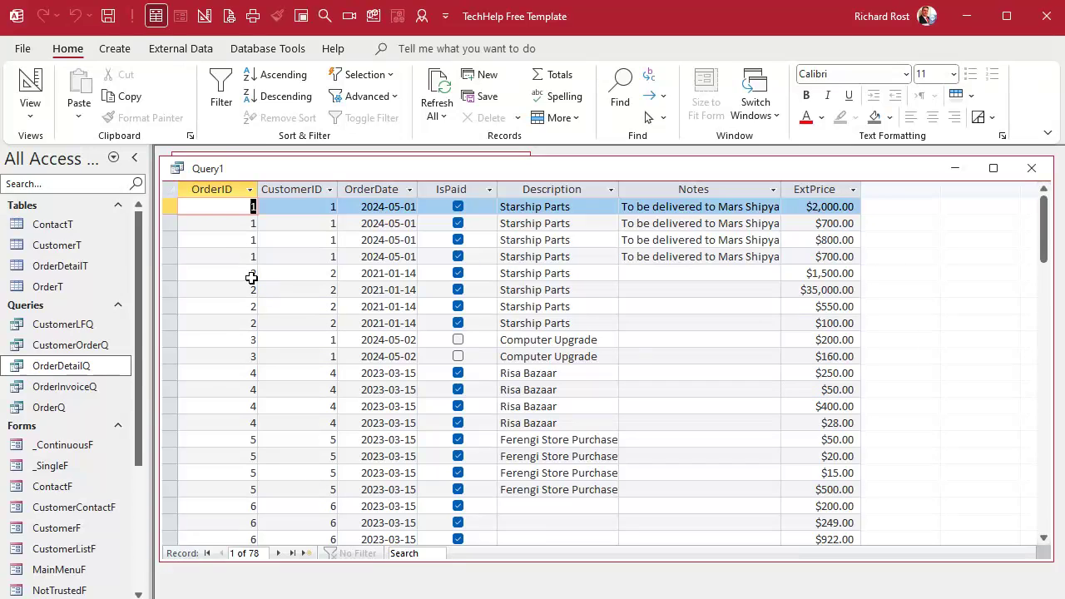
click(168, 212)
drag(169, 214, 171, 371)
click(241, 339)
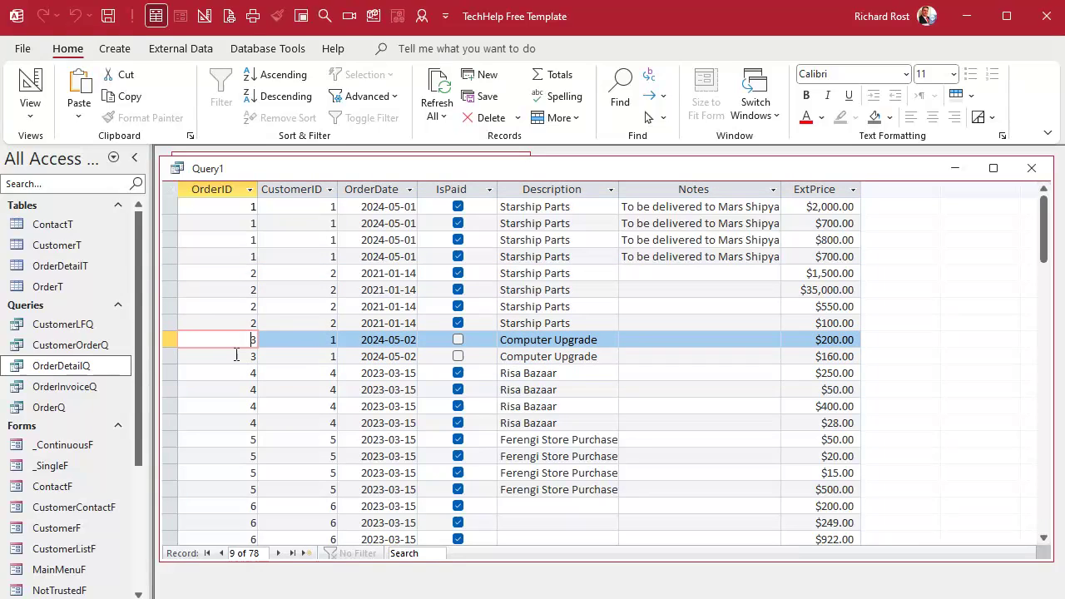
click(237, 353)
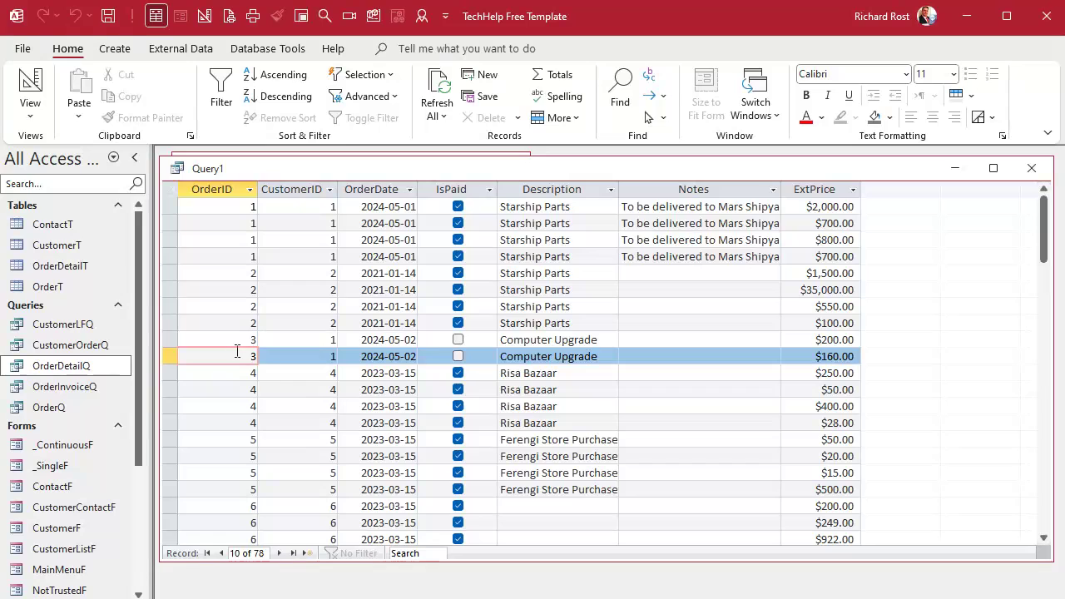
click(819, 190)
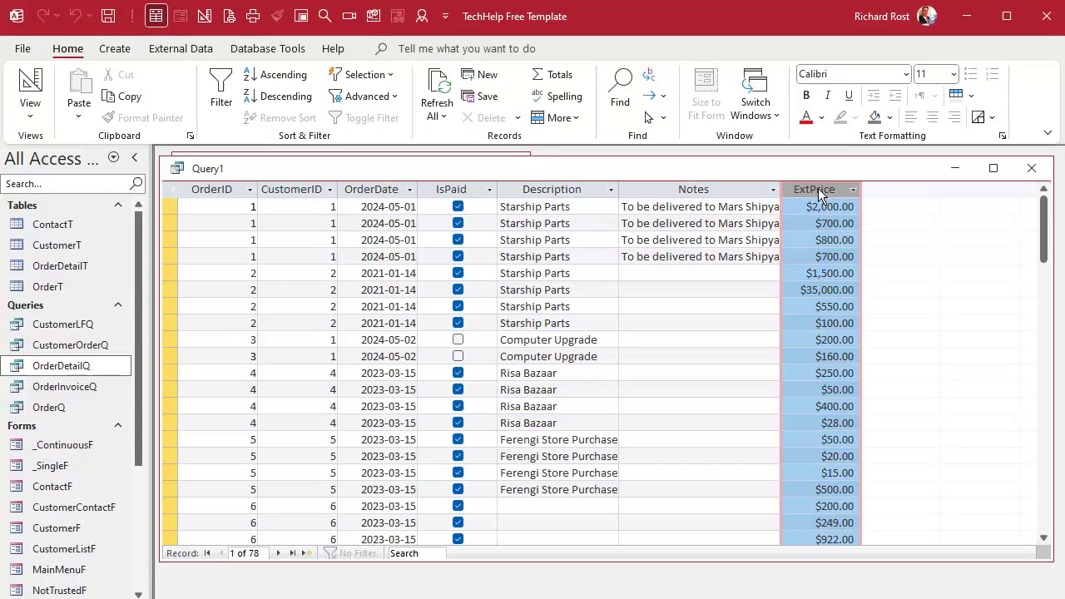
Return to Design View, try to turn on Totals, and remove the OrderT asterisk column from the grid.
click(30, 84)
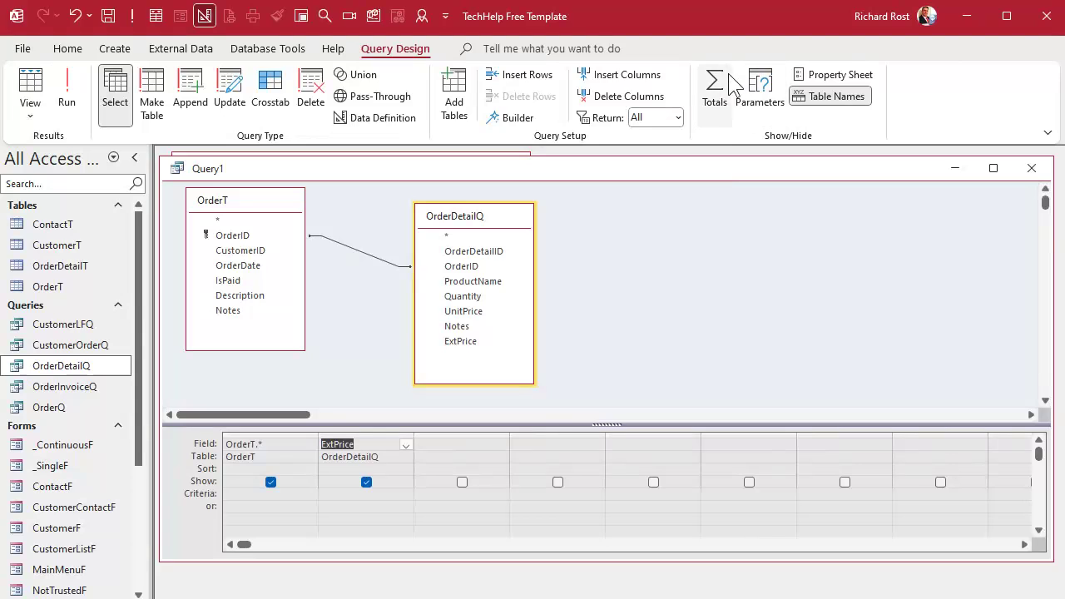
click(727, 90)
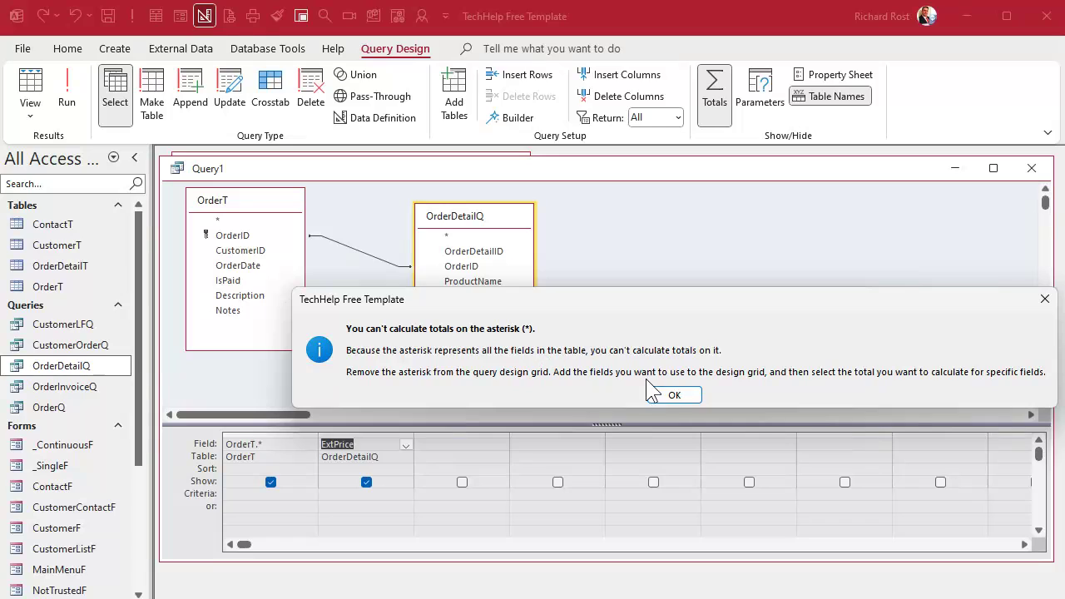
click(675, 396)
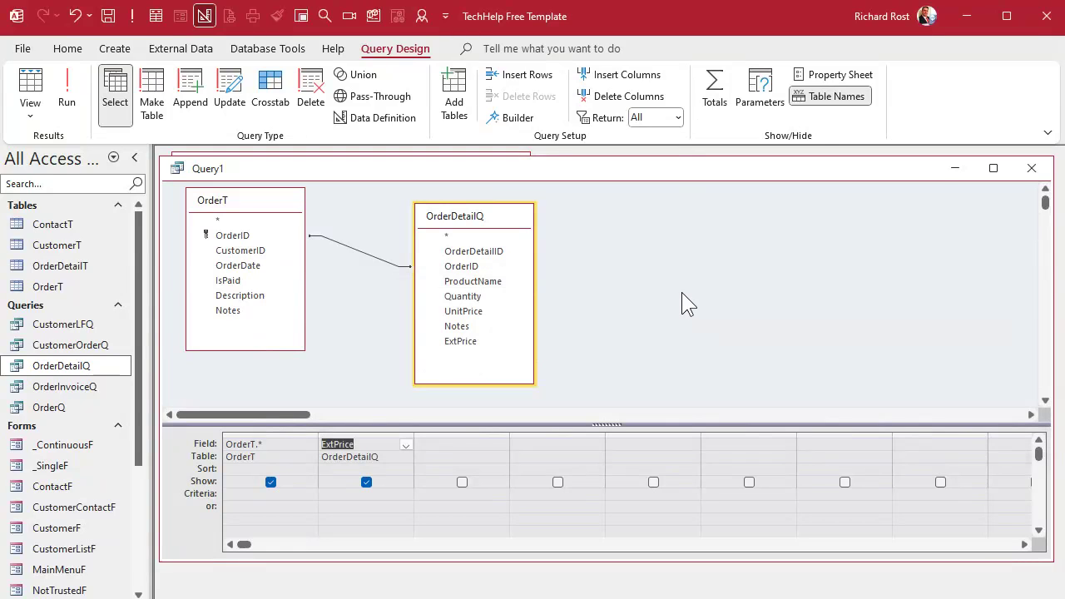
click(282, 436)
key(Delete)
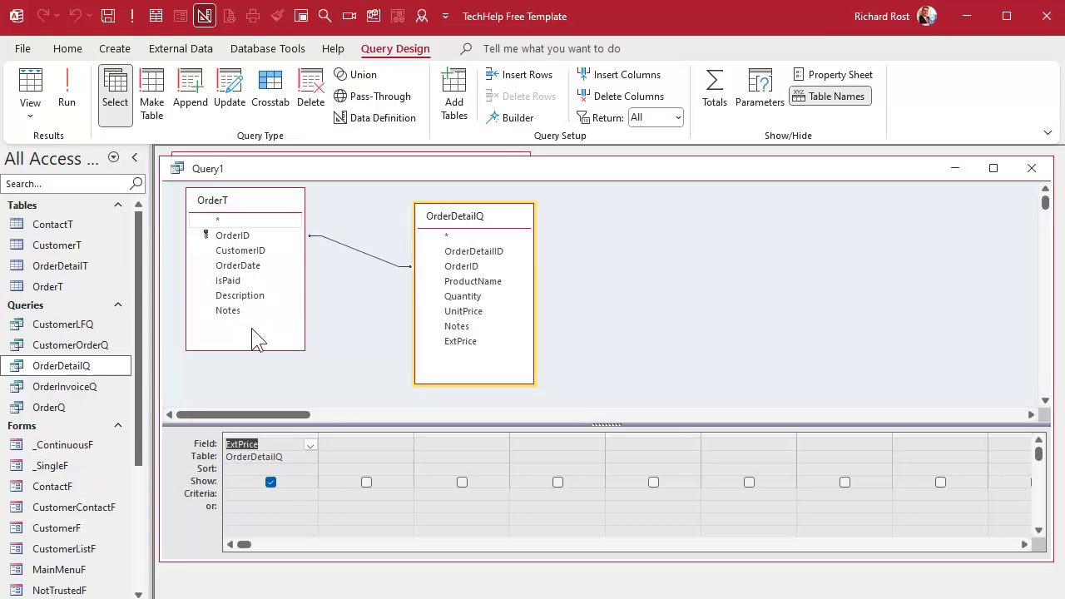
Add OrderID, CustomerID, OrderDate, IsPaid and Description from OrderT to the grid, and move ExtPrice after Description.
double_click(233, 236)
double_click(238, 251)
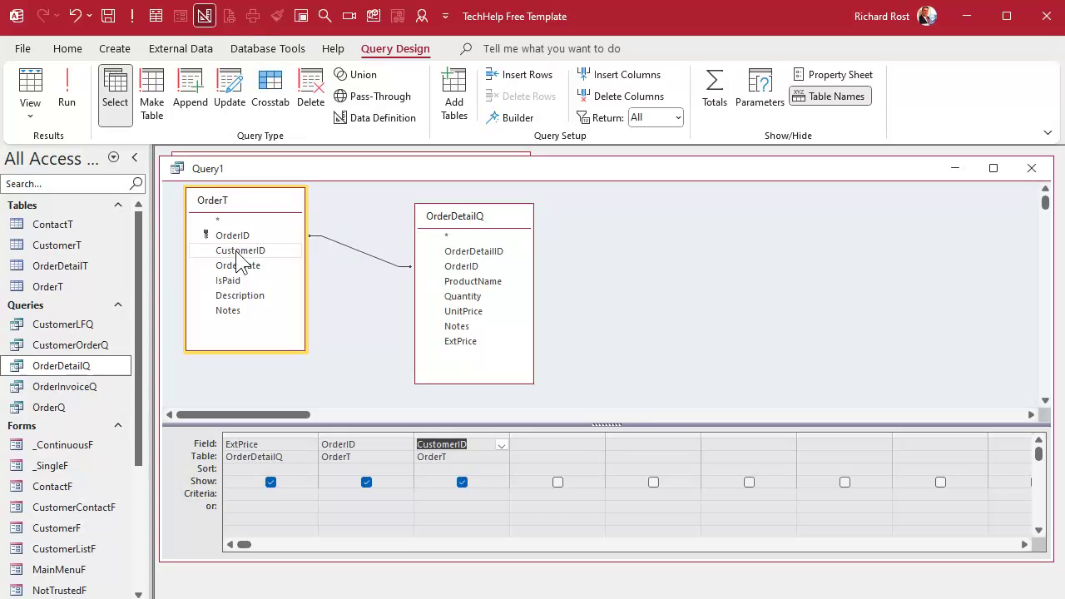
double_click(245, 264)
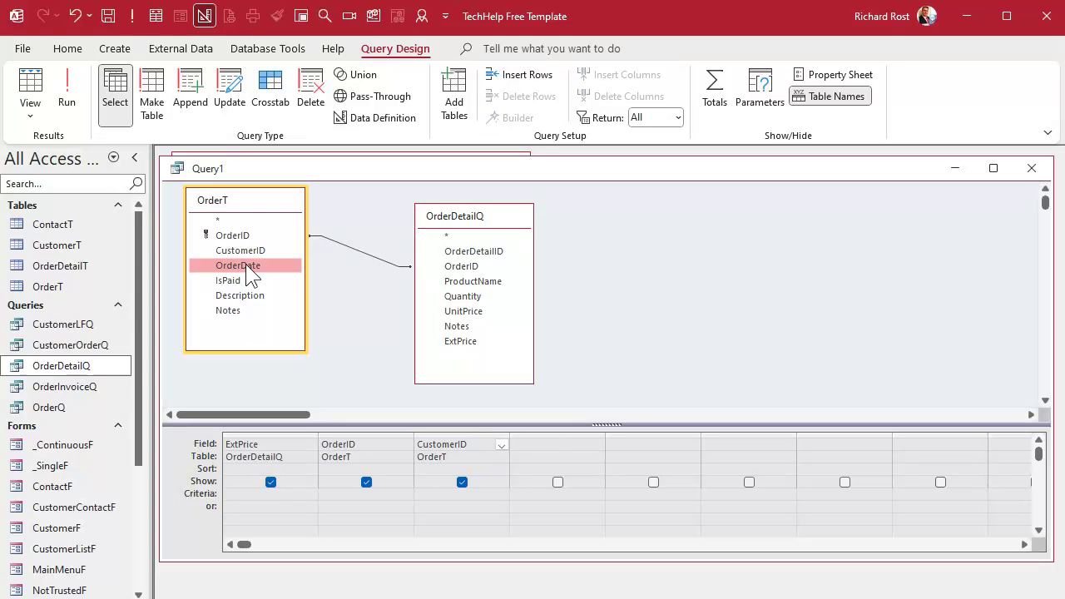
double_click(249, 281)
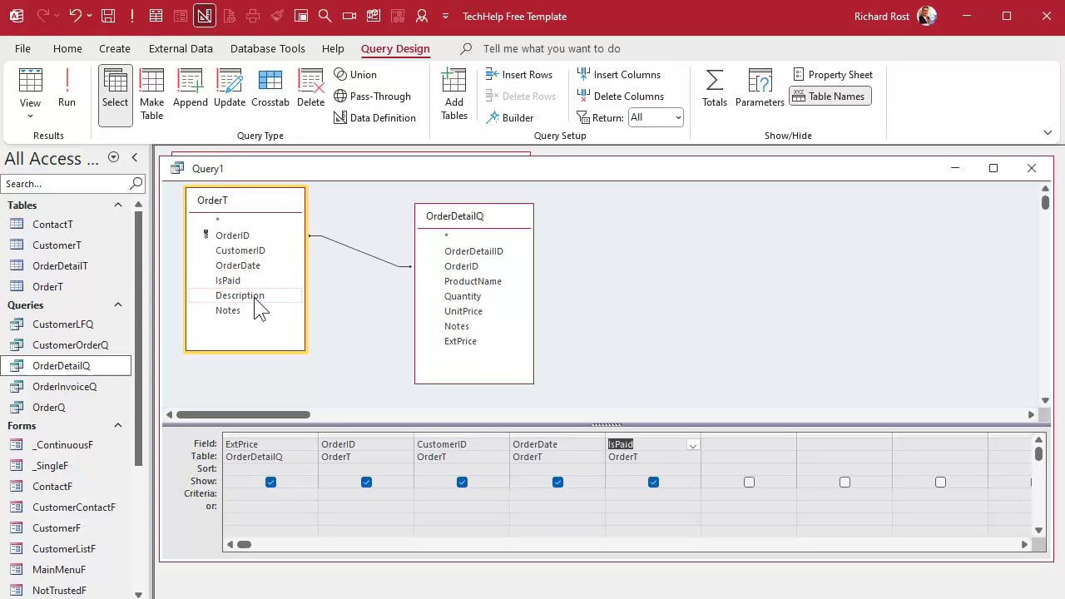
double_click(255, 297)
click(254, 311)
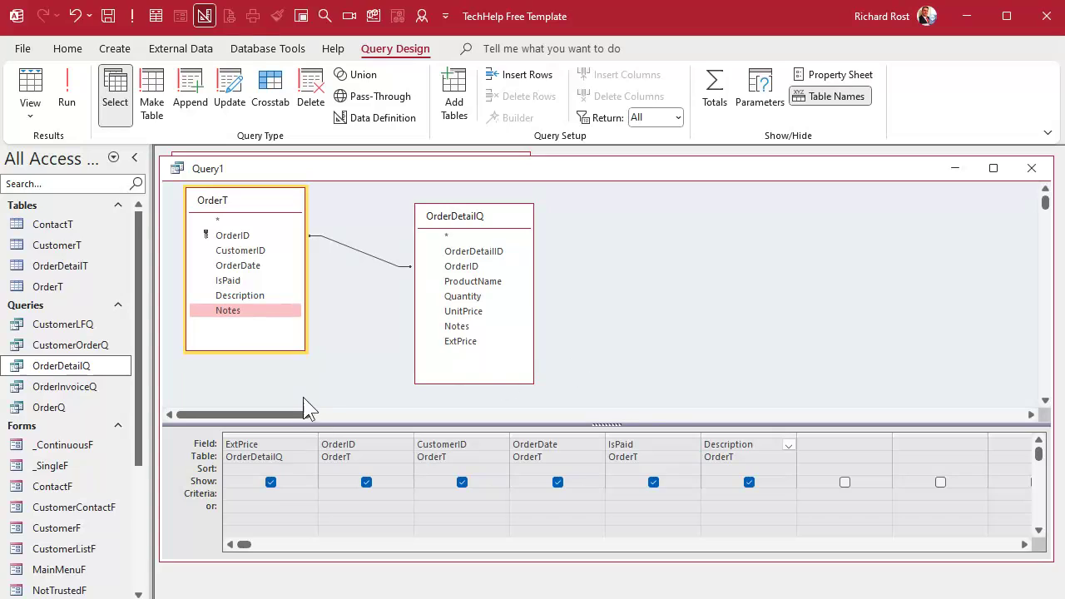
click(276, 434)
drag(275, 435, 827, 453)
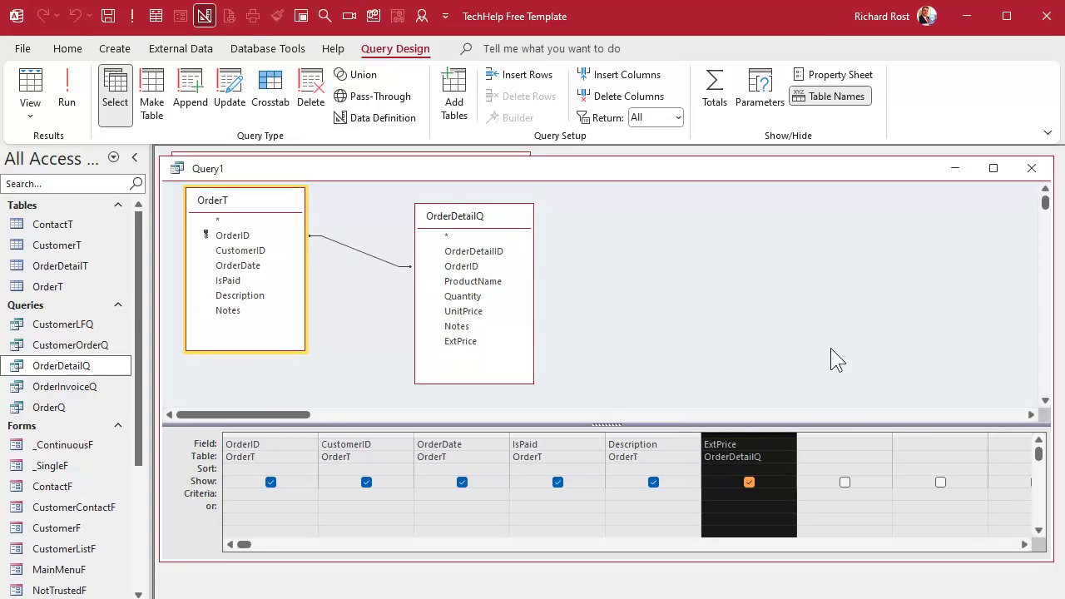
Turn on Totals for the query and set the ExtPrice column's total to Sum, keeping Group By on the OrderT fields.
click(716, 104)
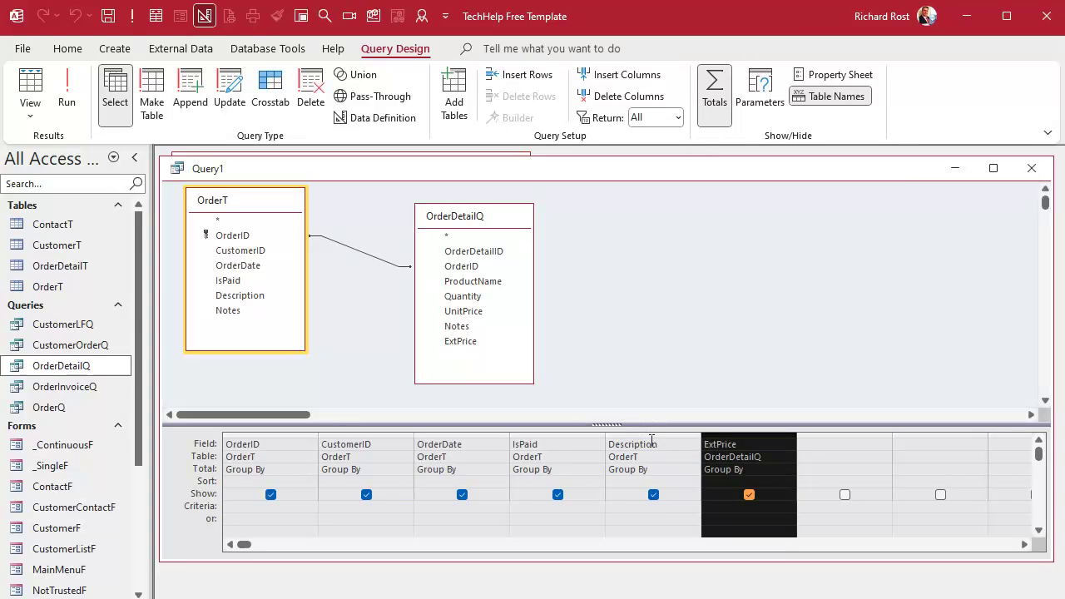
drag(649, 433, 291, 432)
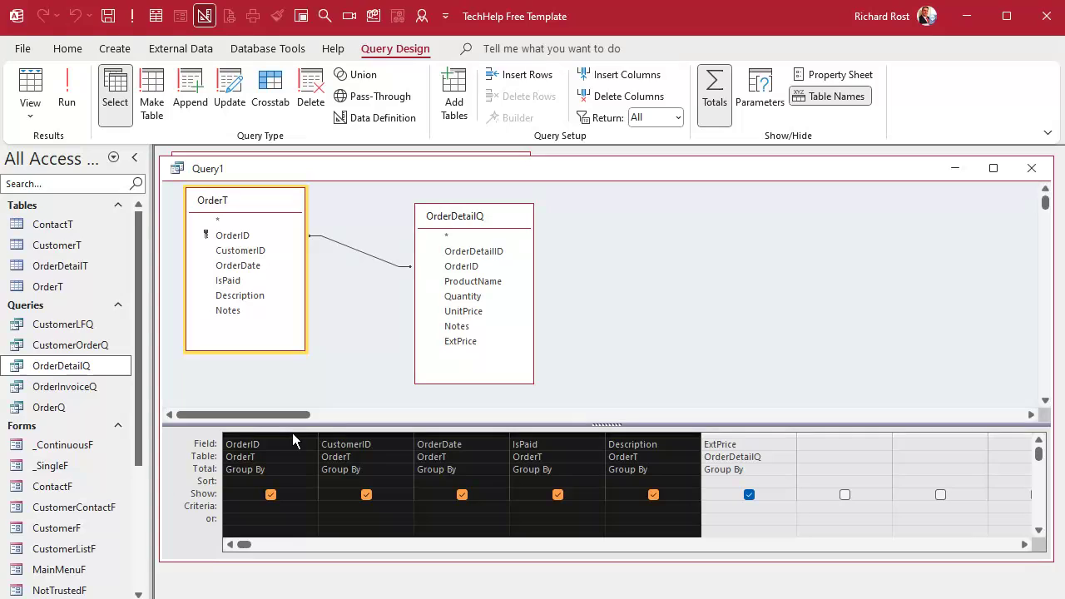
click(757, 434)
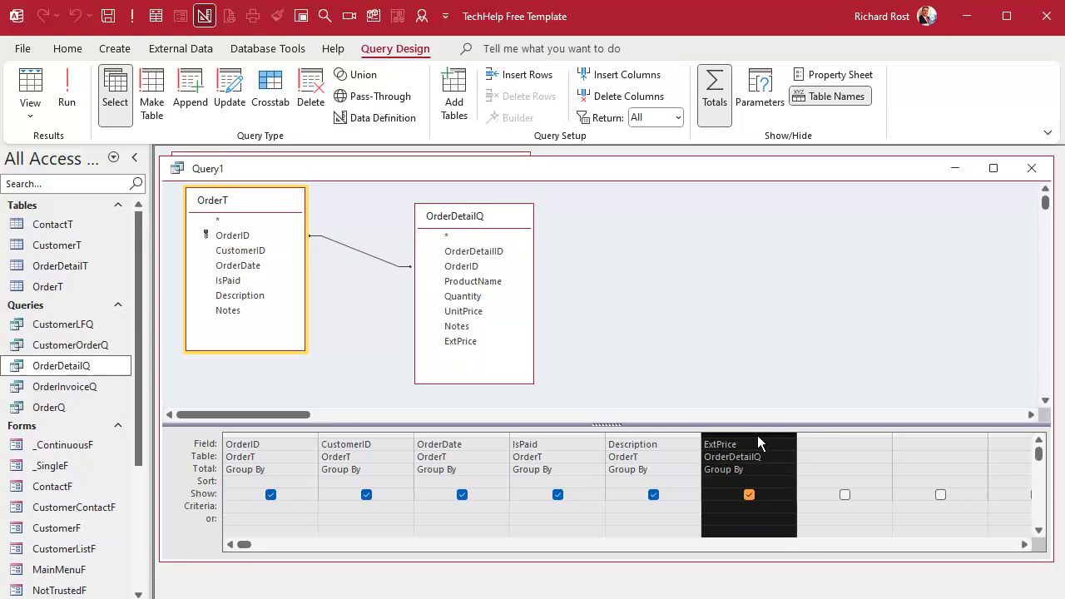
click(761, 469)
click(789, 471)
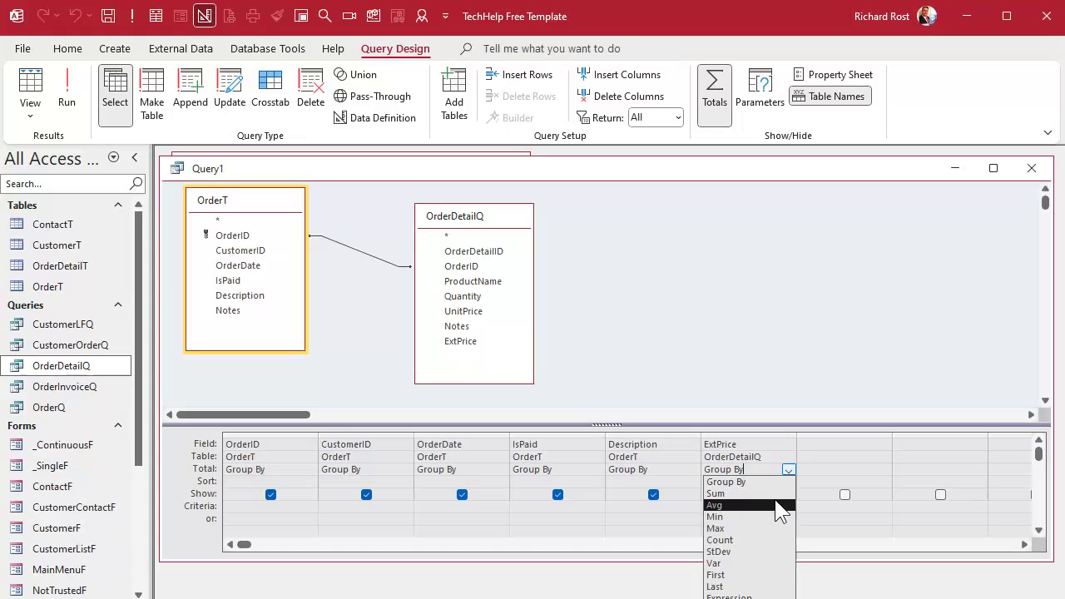
click(774, 505)
click(788, 470)
click(782, 492)
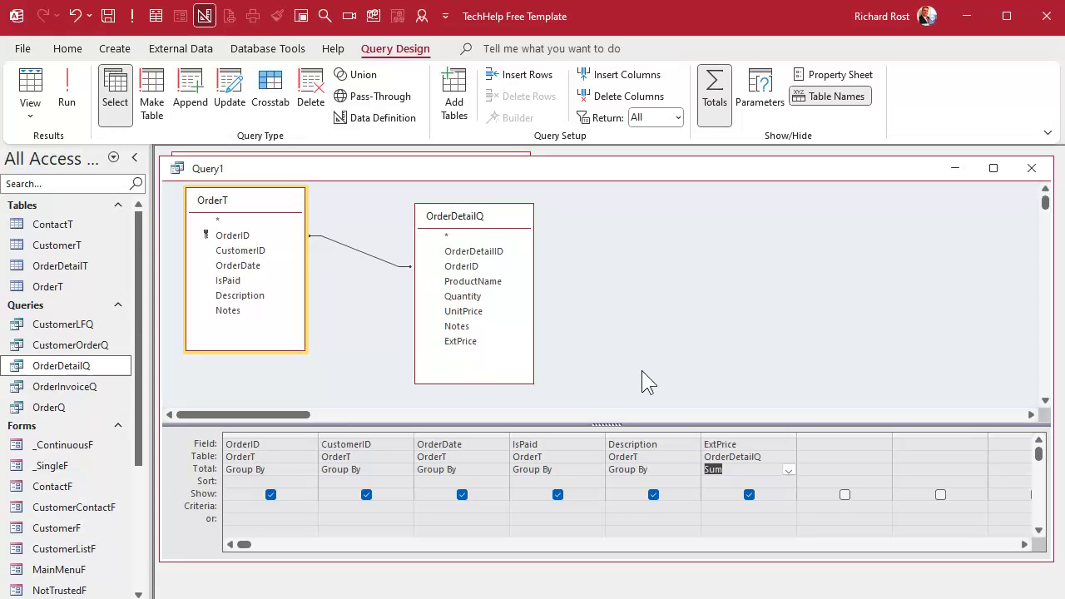
Run the totals query, examine the rows per order, and sort by CustomerID ascending to compare orders of the same customer.
click(72, 100)
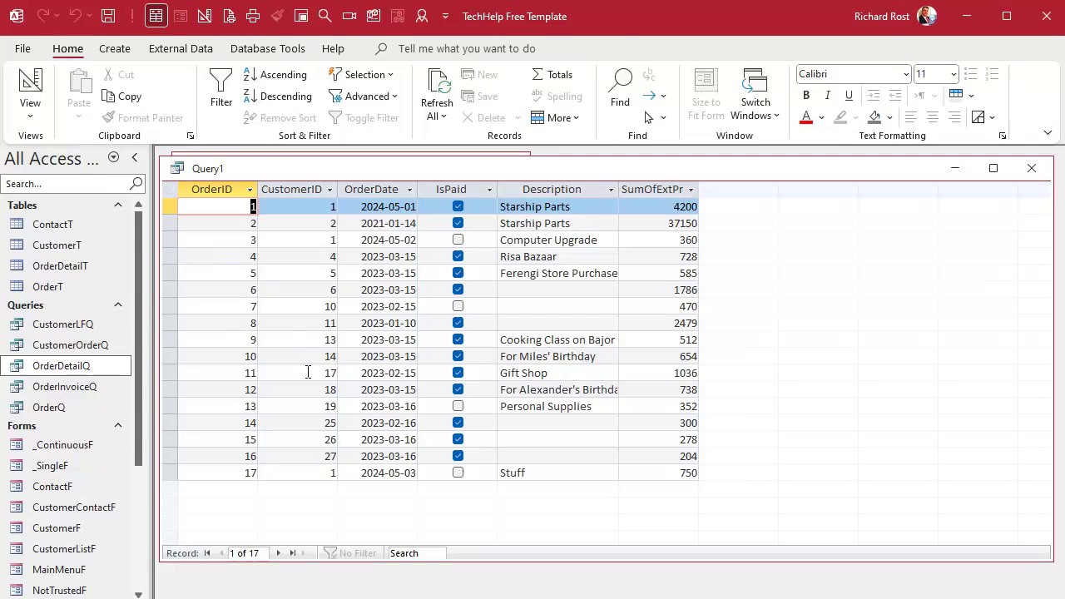
click(170, 206)
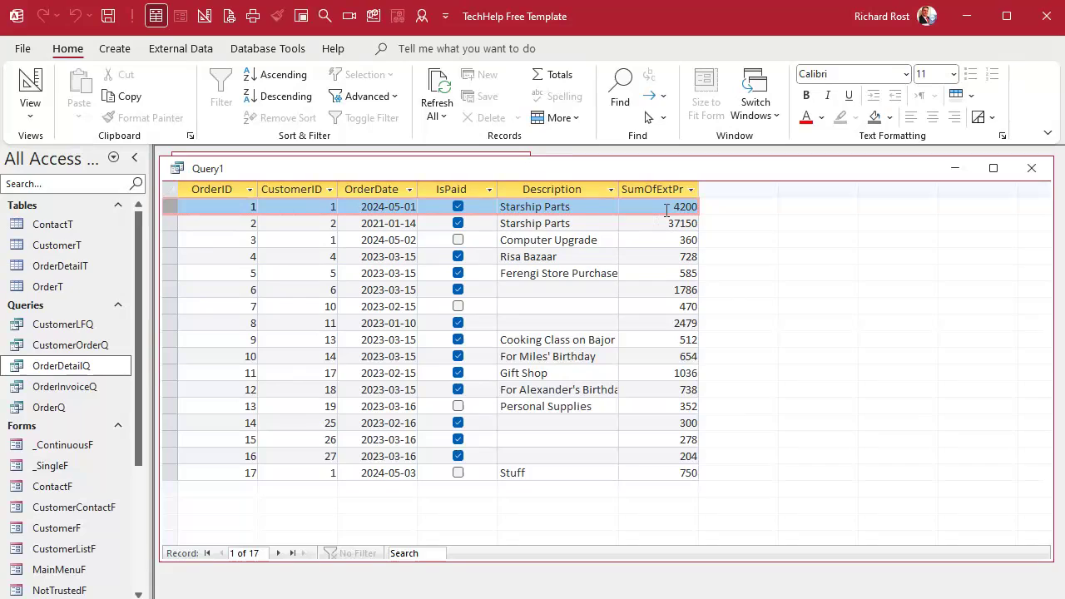
click(172, 223)
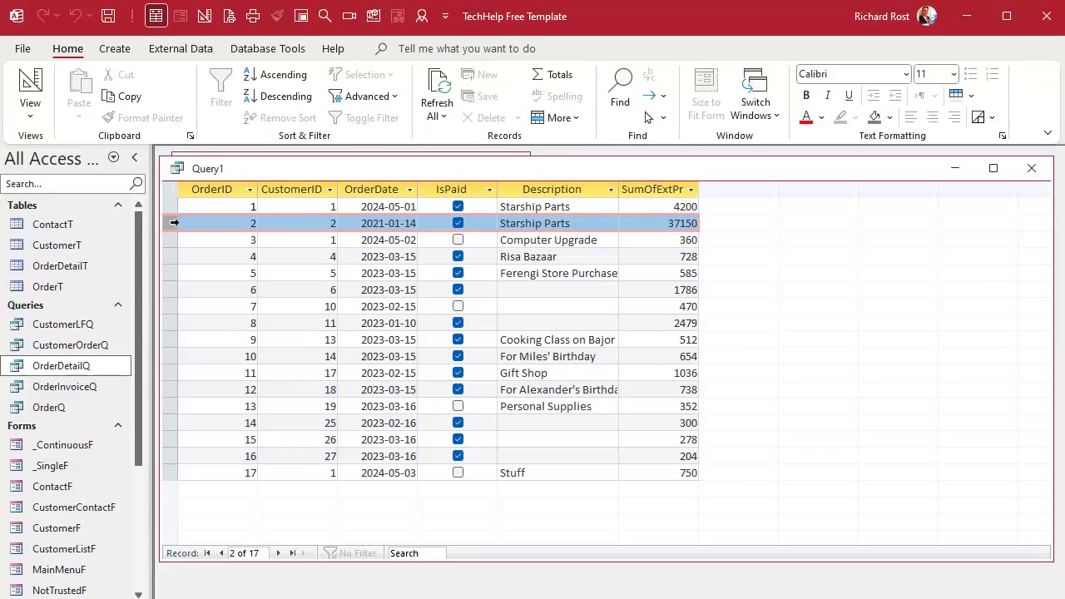
click(172, 207)
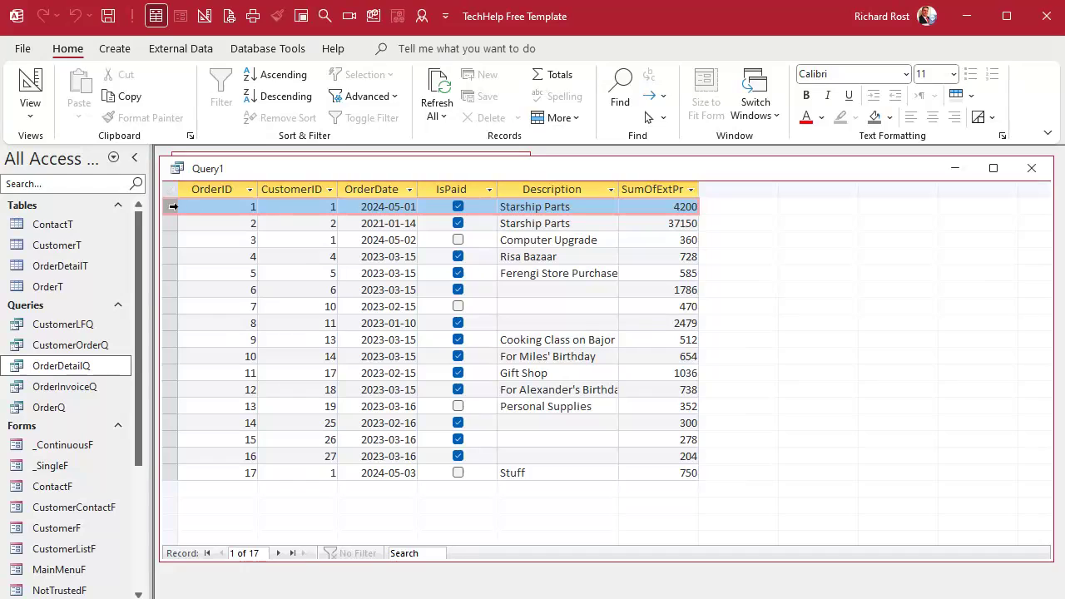
right_click(305, 208)
click(357, 279)
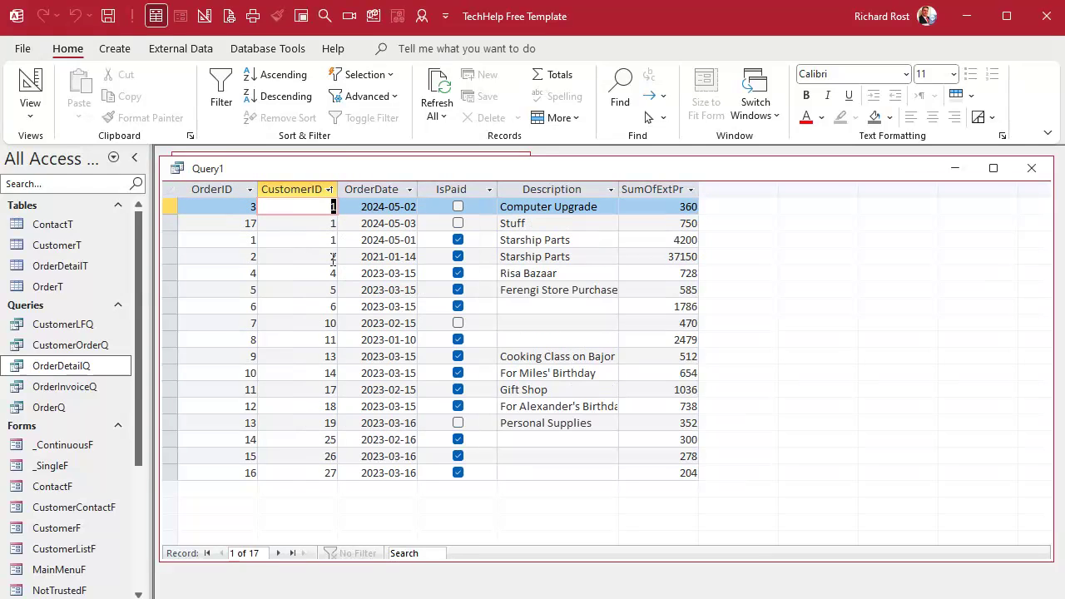
drag(172, 205, 165, 242)
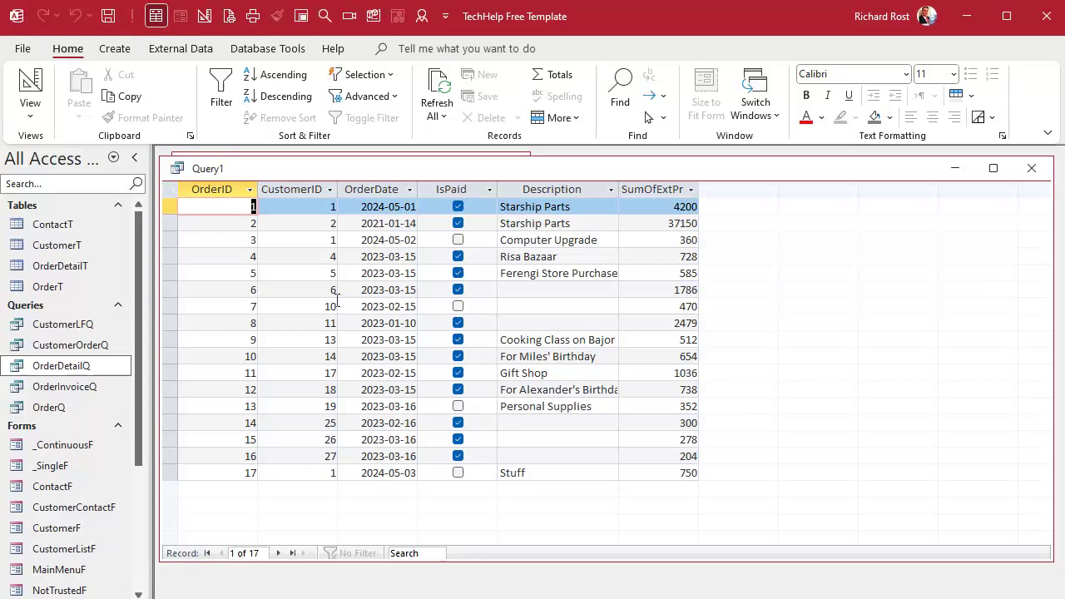
Limit the query to unpaid orders with the IsPaid criterion False, run it, and widen the SumOfExtPrice column.
click(30, 87)
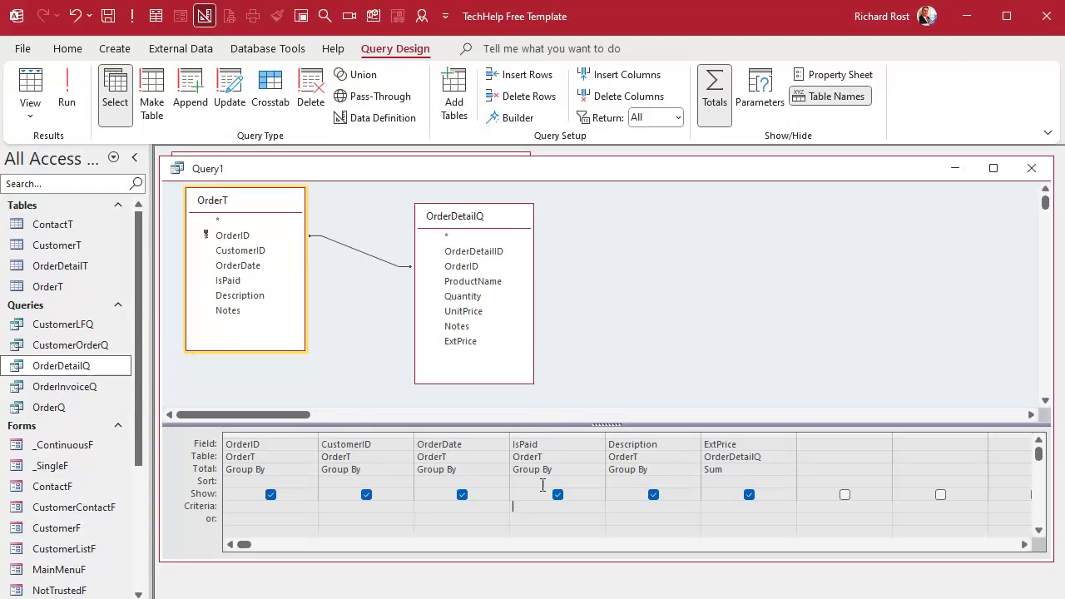
text(False)
click(67, 91)
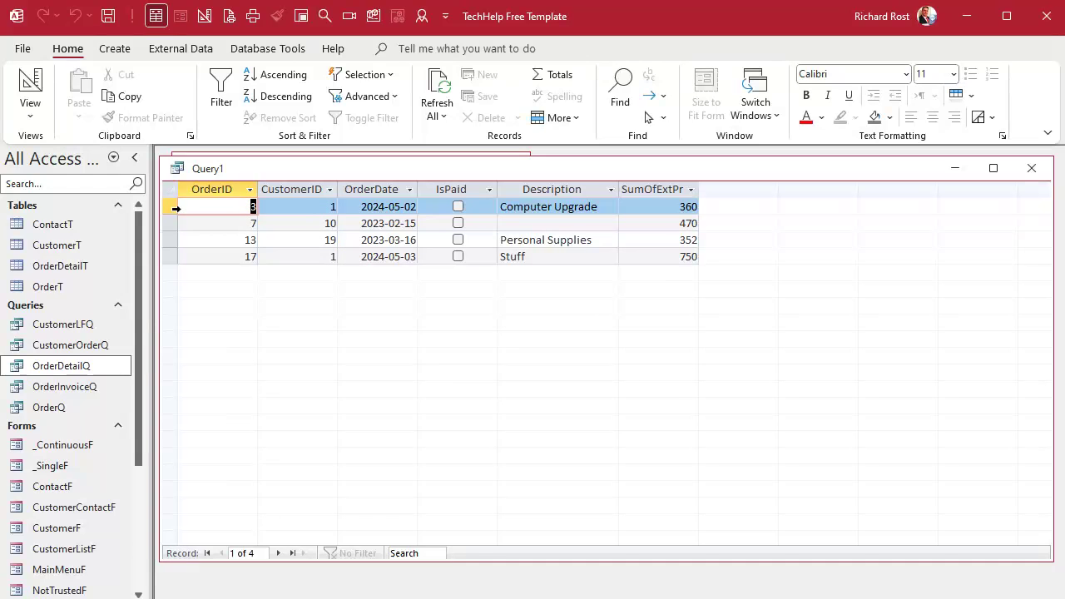
click(170, 256)
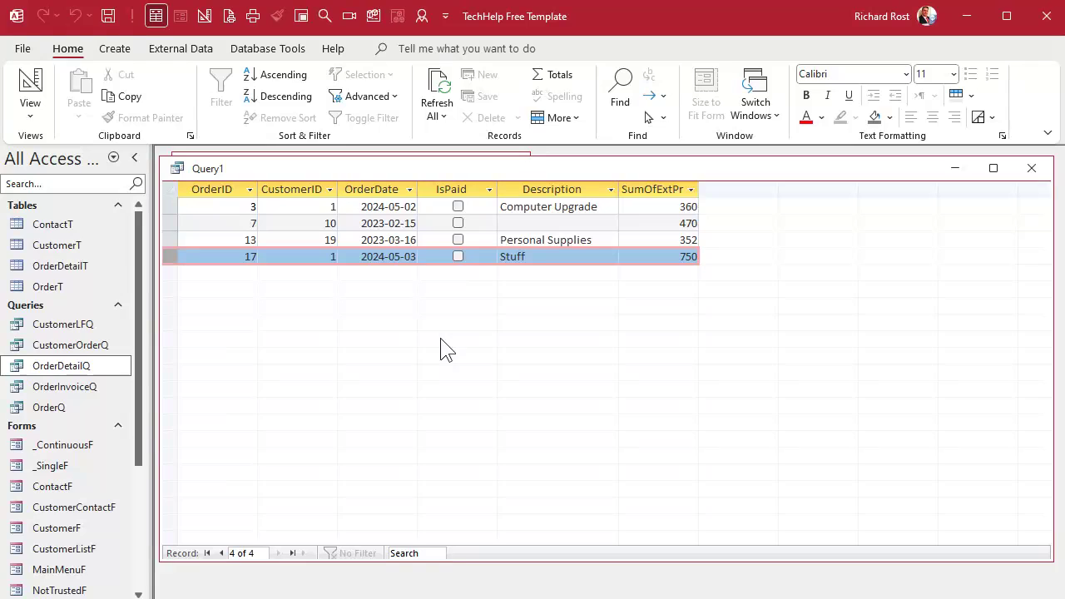
drag(699, 189, 766, 189)
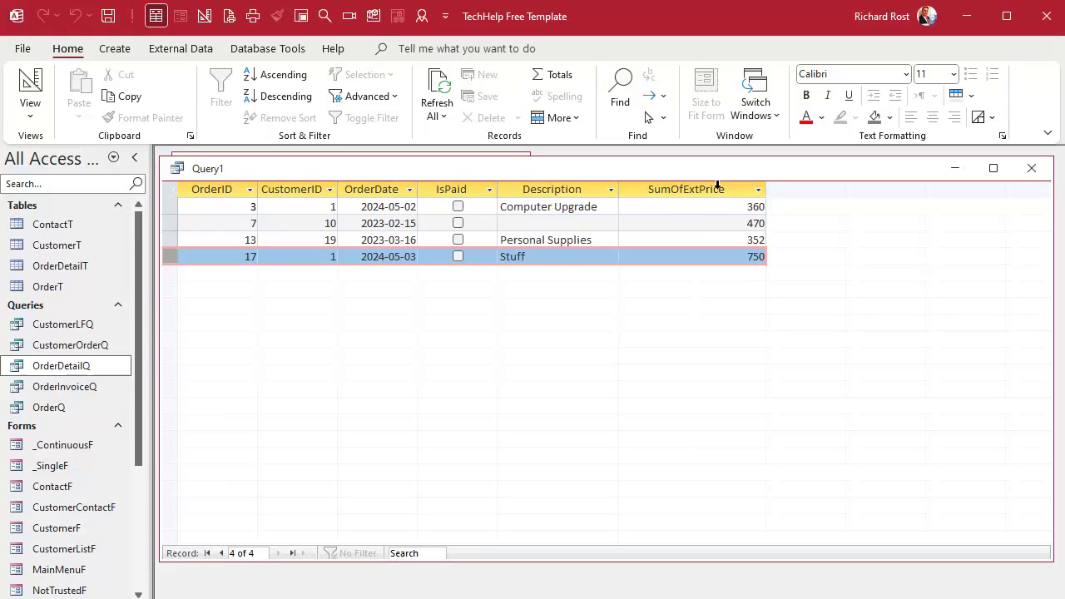
Give the summed ExtPrice column the alias OrderTotal in the query design and run the query.
click(30, 83)
click(721, 444)
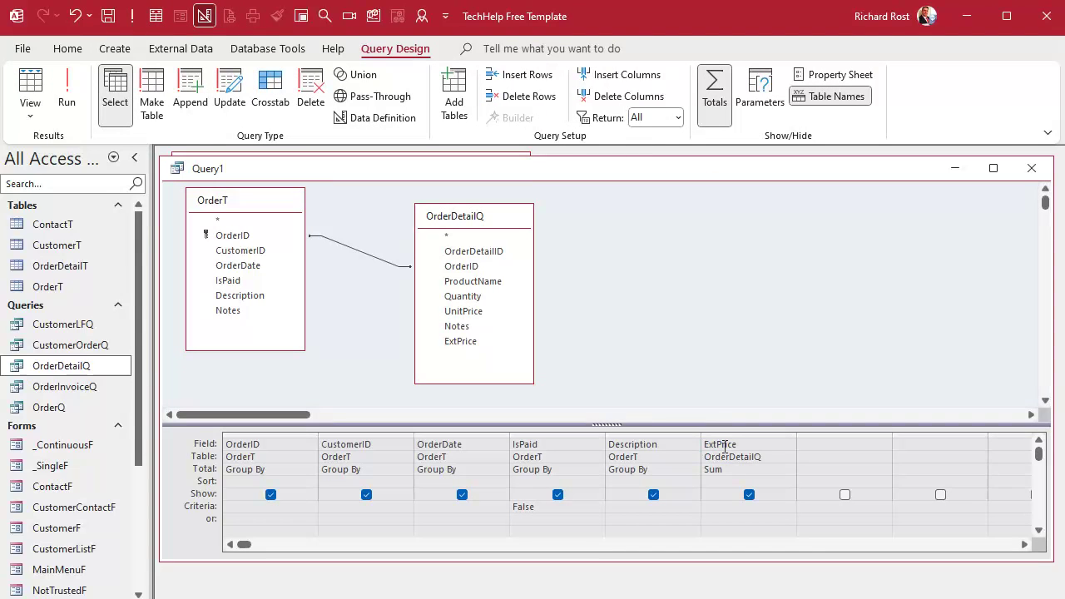
key(shift+F2)
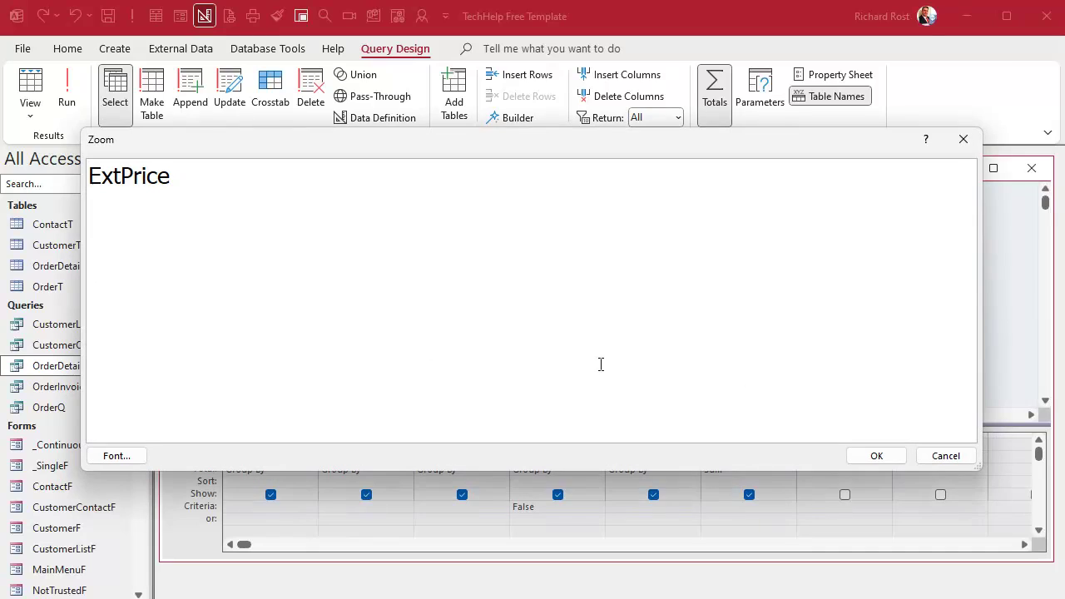
text(OrderTotal:)
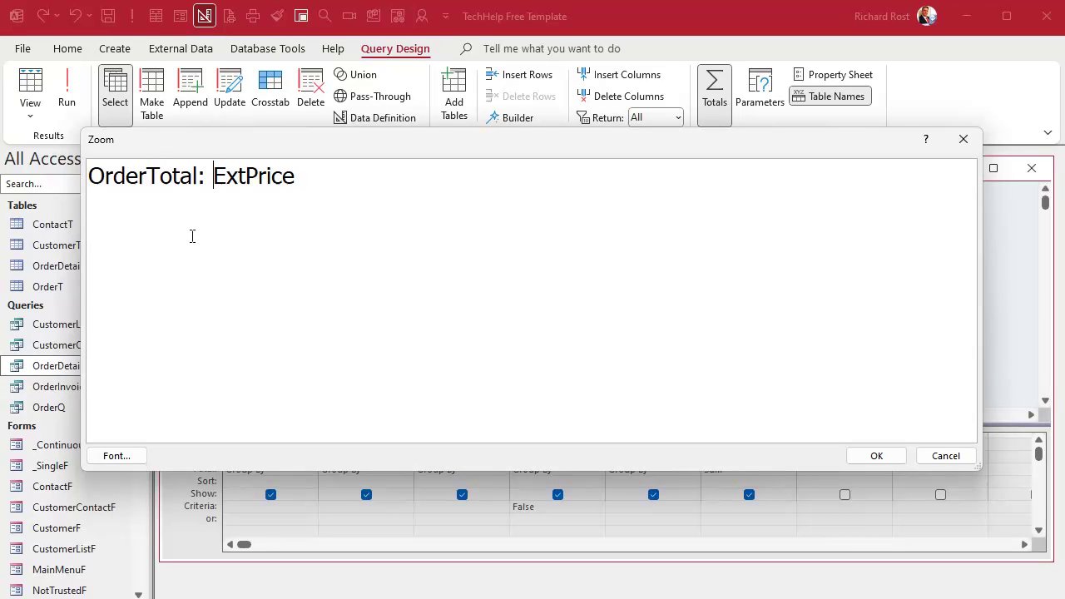
click(876, 455)
click(66, 87)
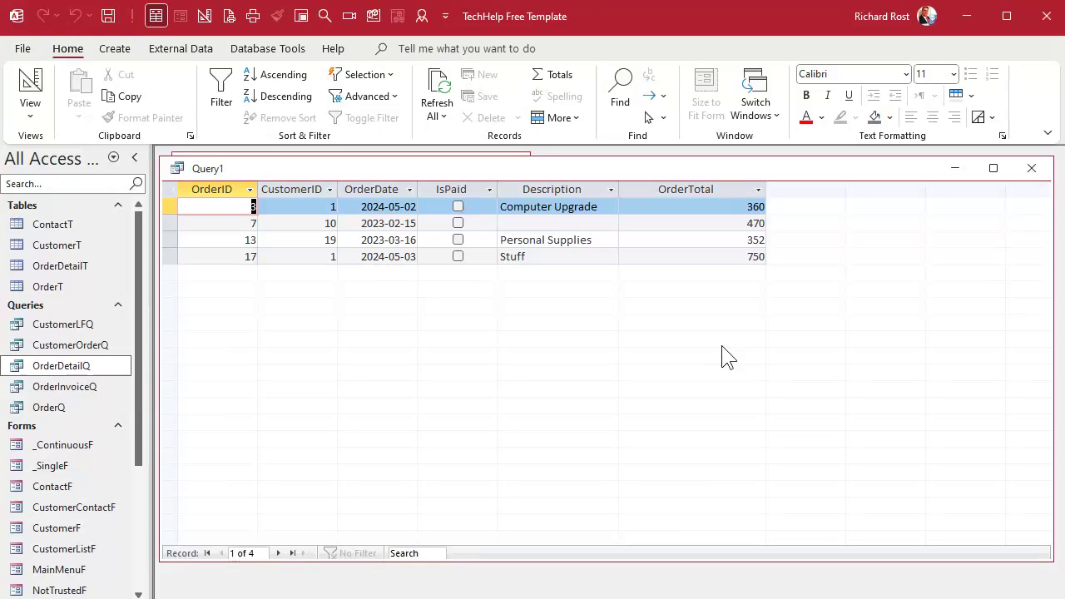
key(alt+Tab)
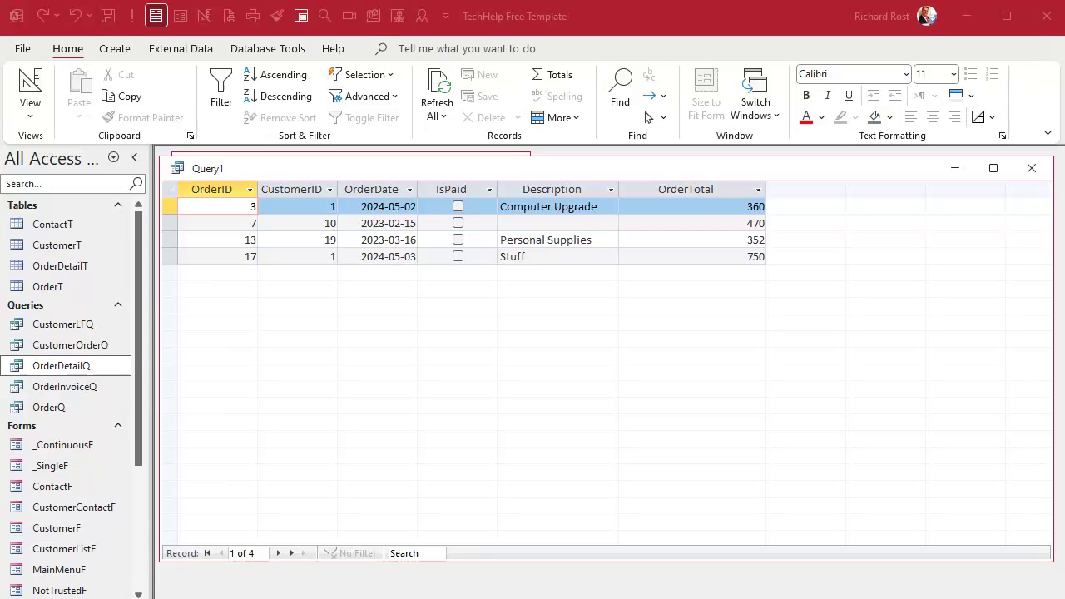
click(533, 374)
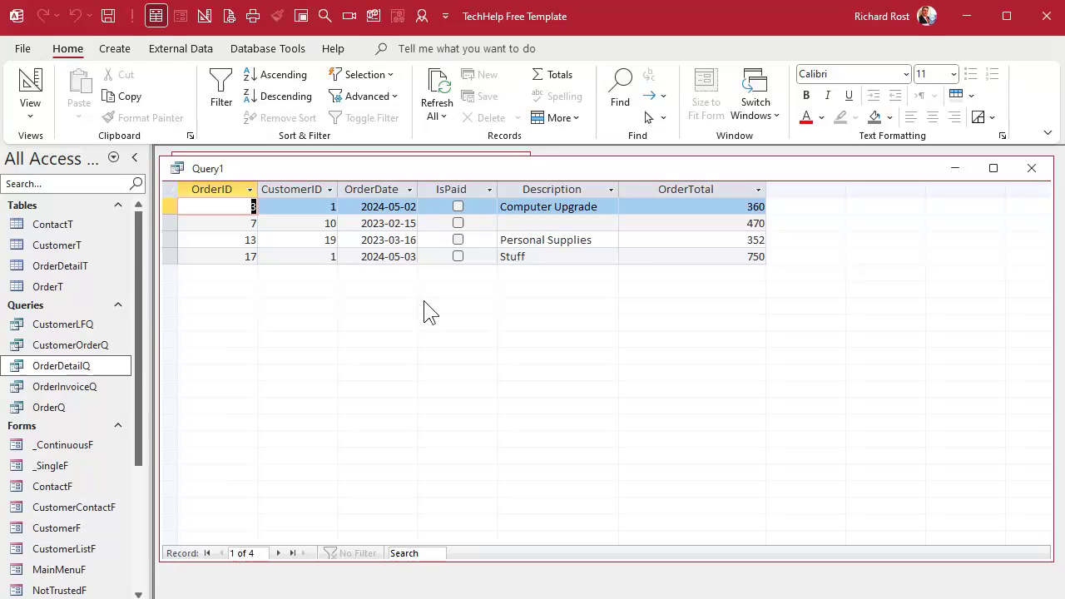
key(Tab)
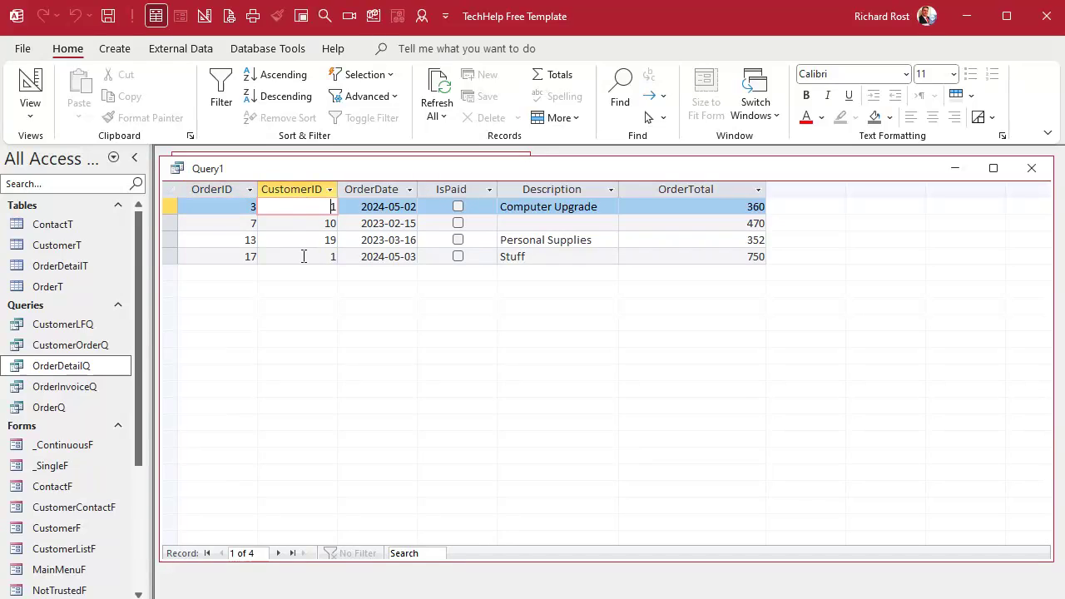
click(299, 224)
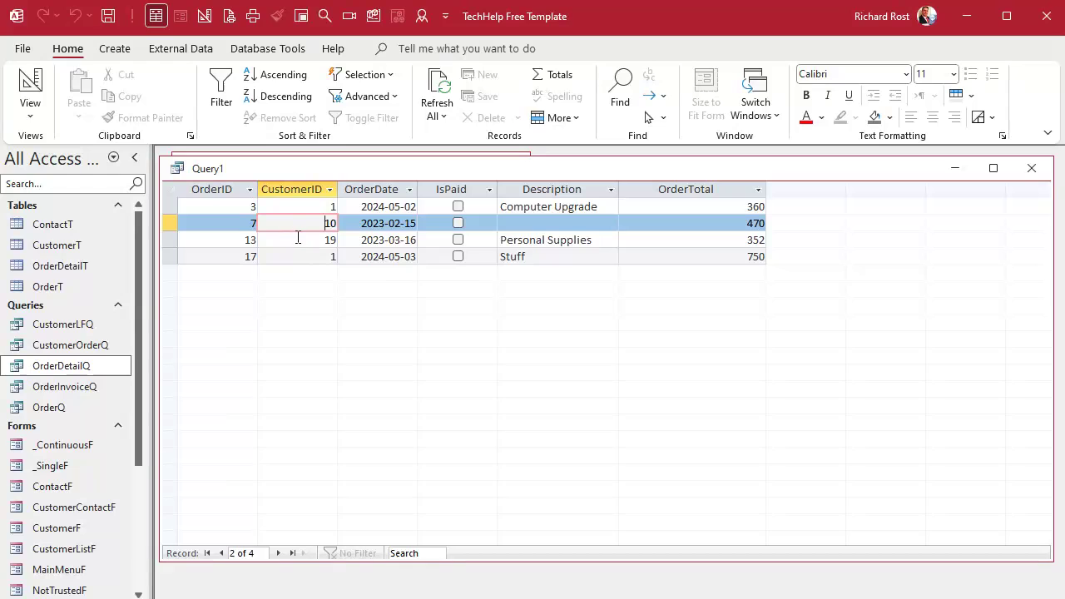
click(298, 239)
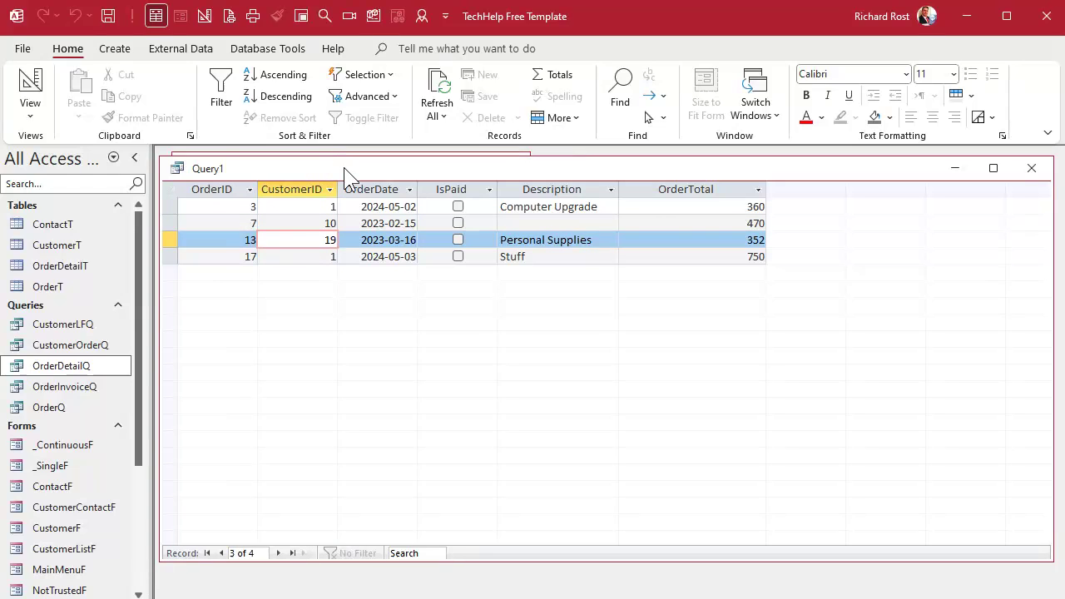
Save the query as OrderUnpaidQ and close it.
key(ctrl+s)
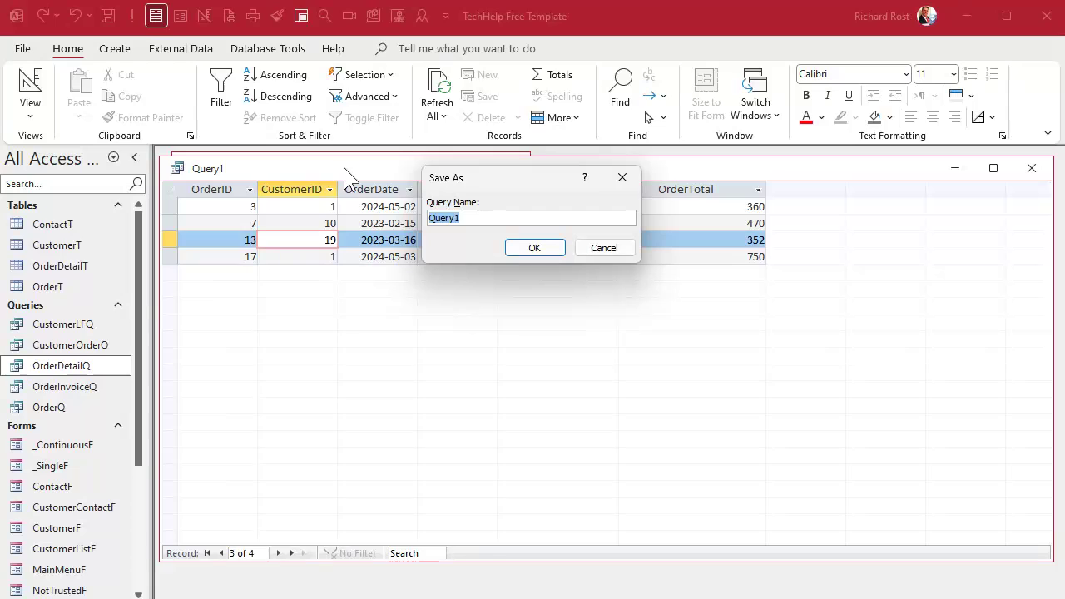
text(OrderUnpaidQ)
click(535, 250)
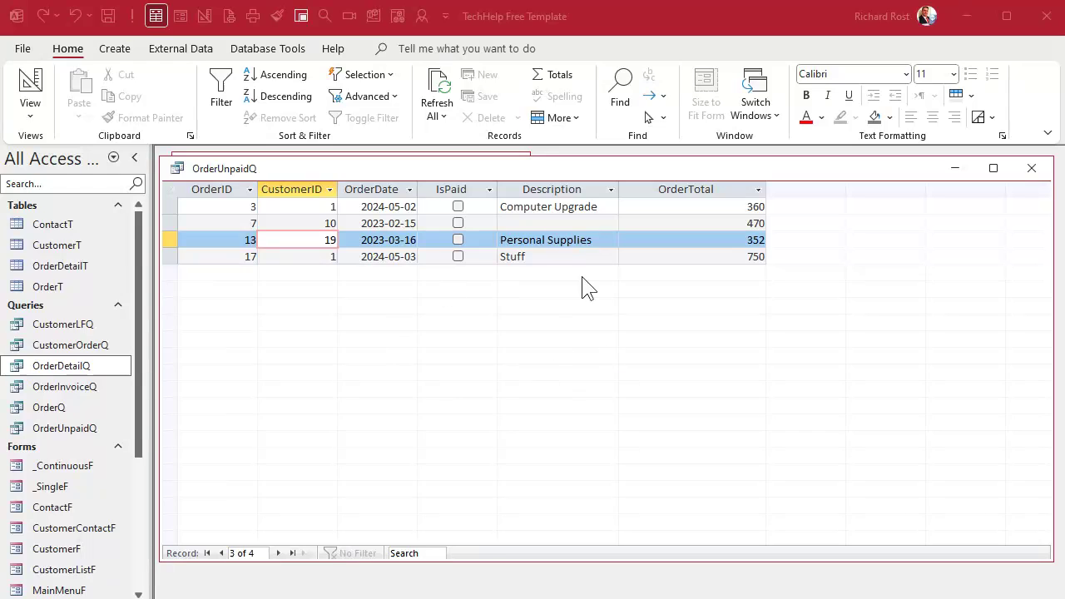
click(1031, 170)
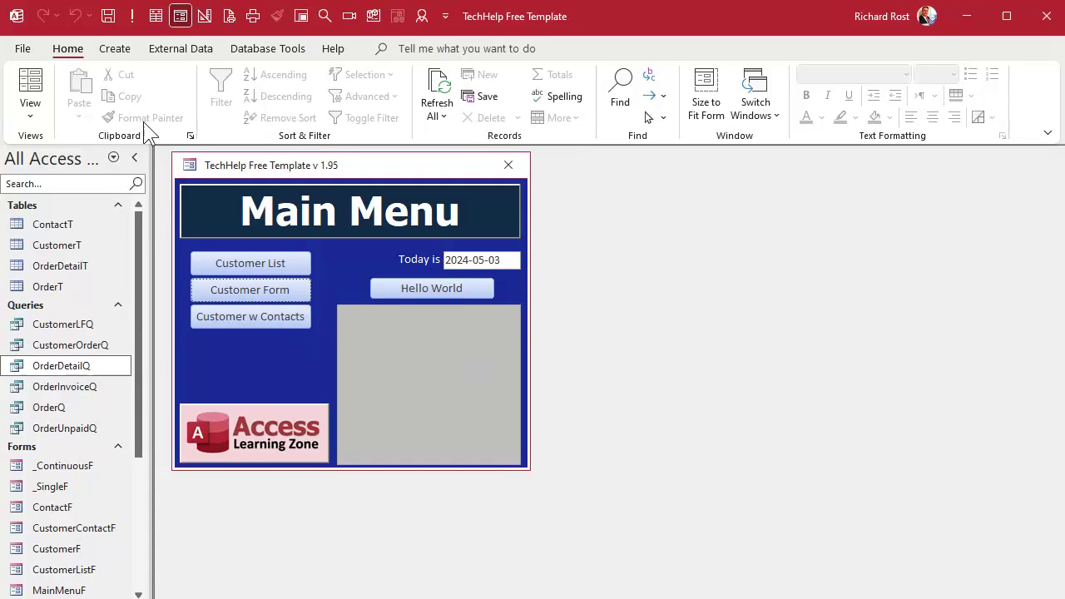
Create a new query design based on OrderUnpaidQ, enlarge its field list, and add all of its fields to the grid.
click(117, 49)
click(270, 98)
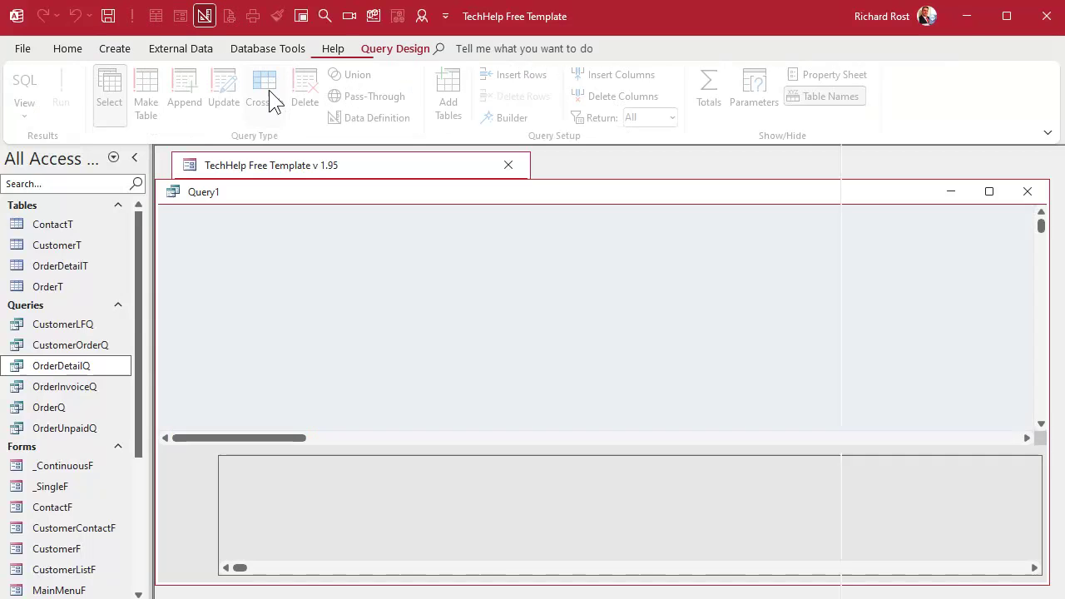
drag(309, 194, 310, 166)
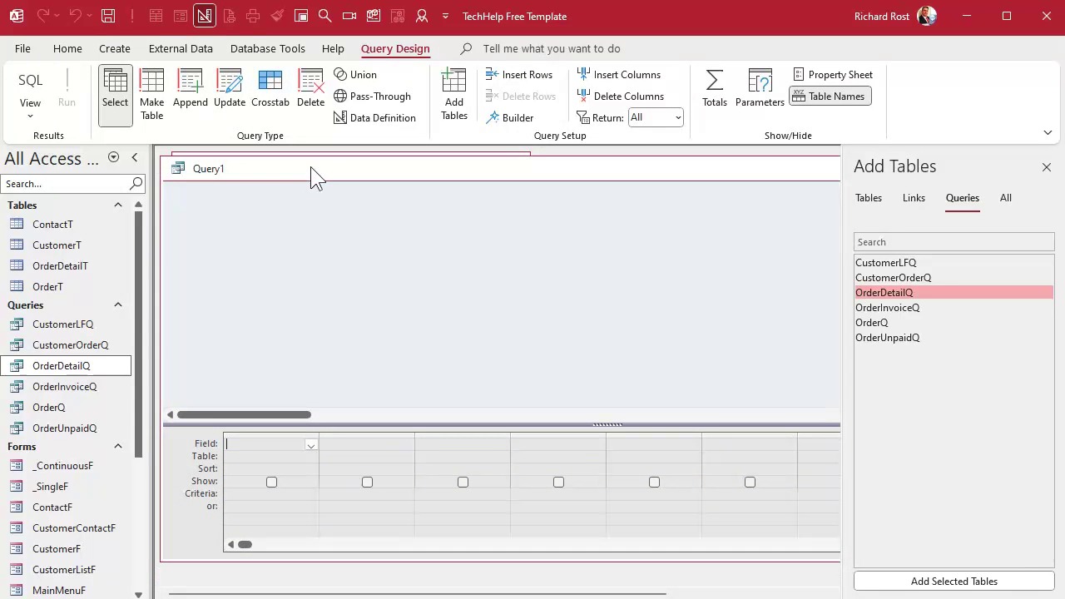
double_click(882, 339)
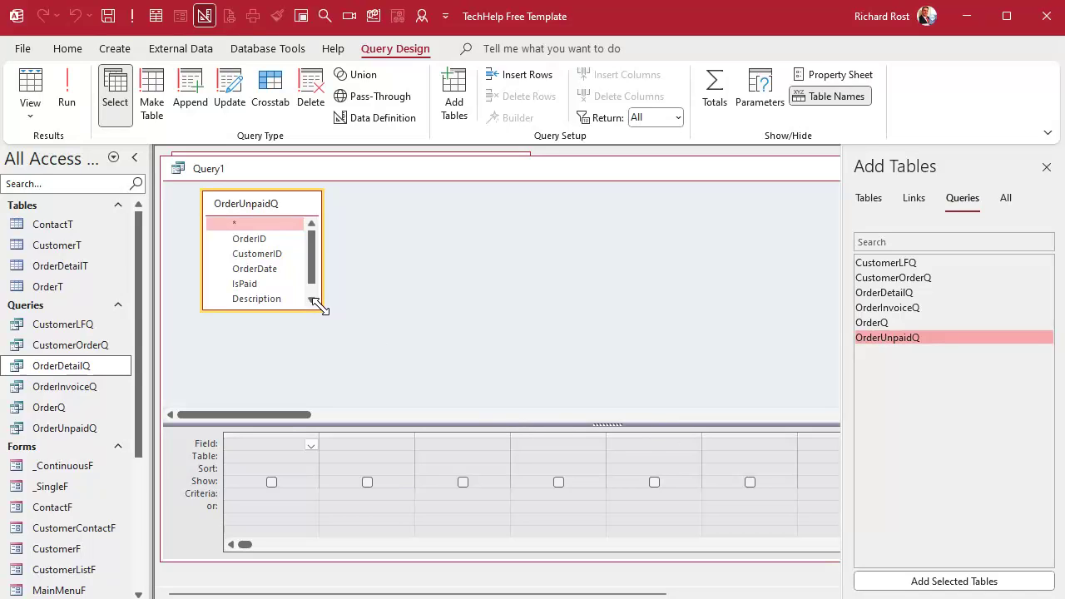
drag(320, 309, 363, 375)
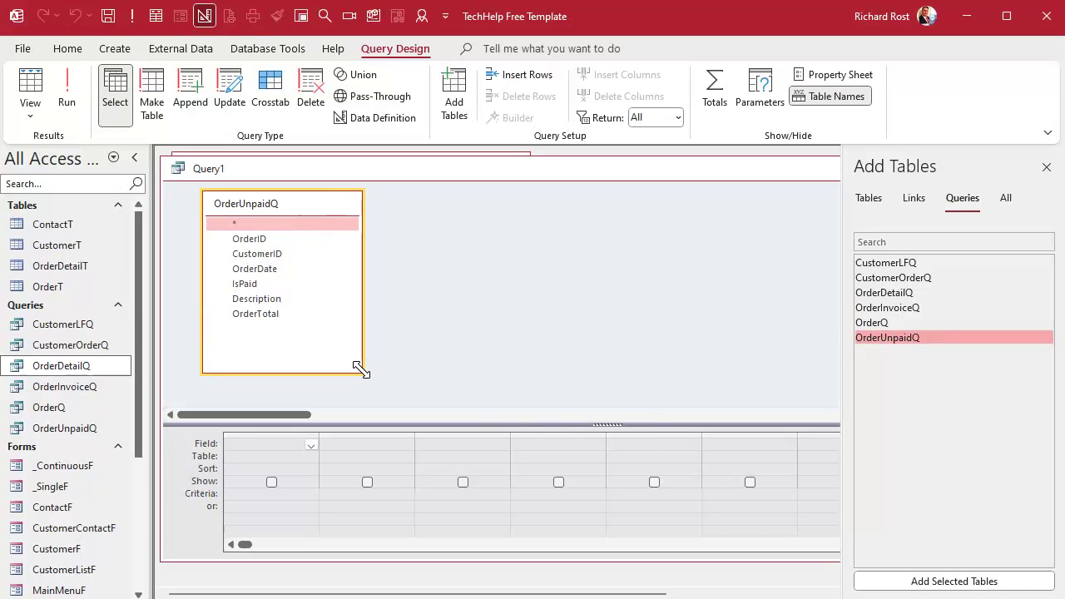
double_click(281, 222)
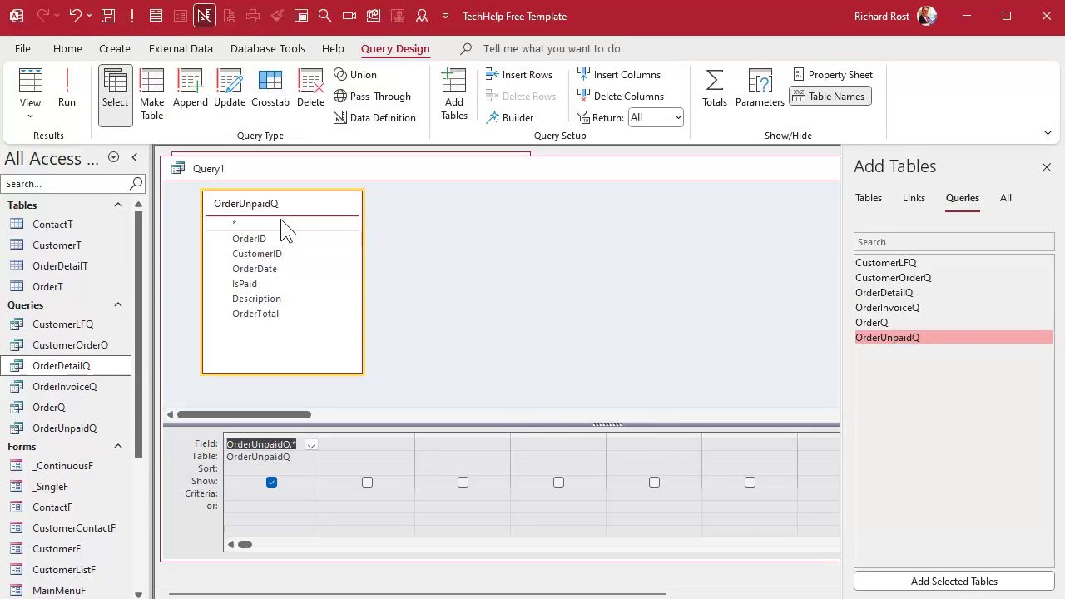
Add the CustomerT table beside OrderUnpaidQ and enlarge its field list to show more fields.
click(867, 198)
click(916, 278)
drag(916, 277, 495, 213)
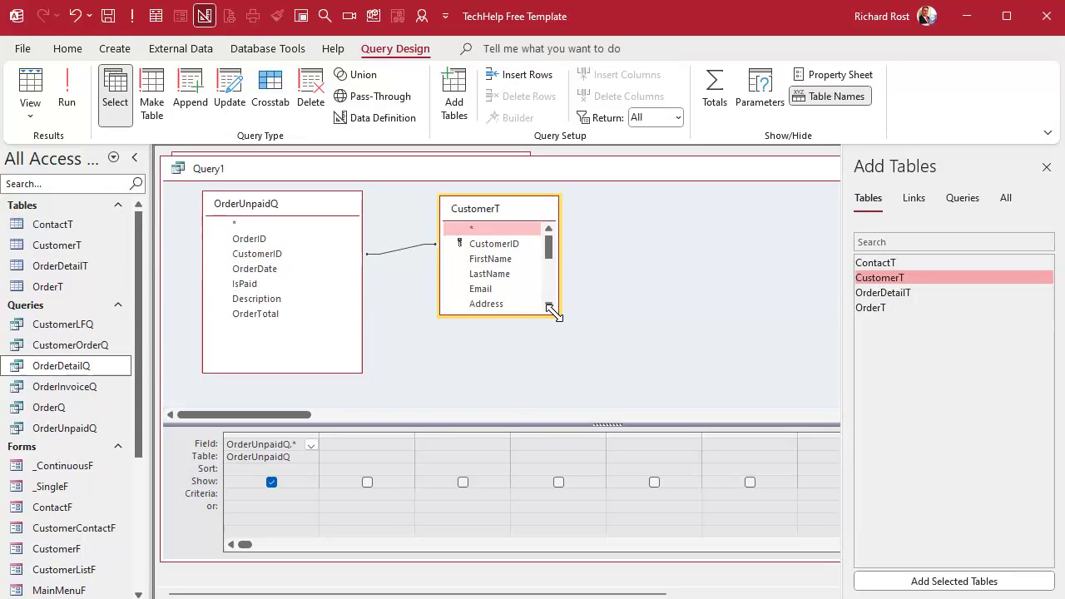
drag(559, 315, 658, 402)
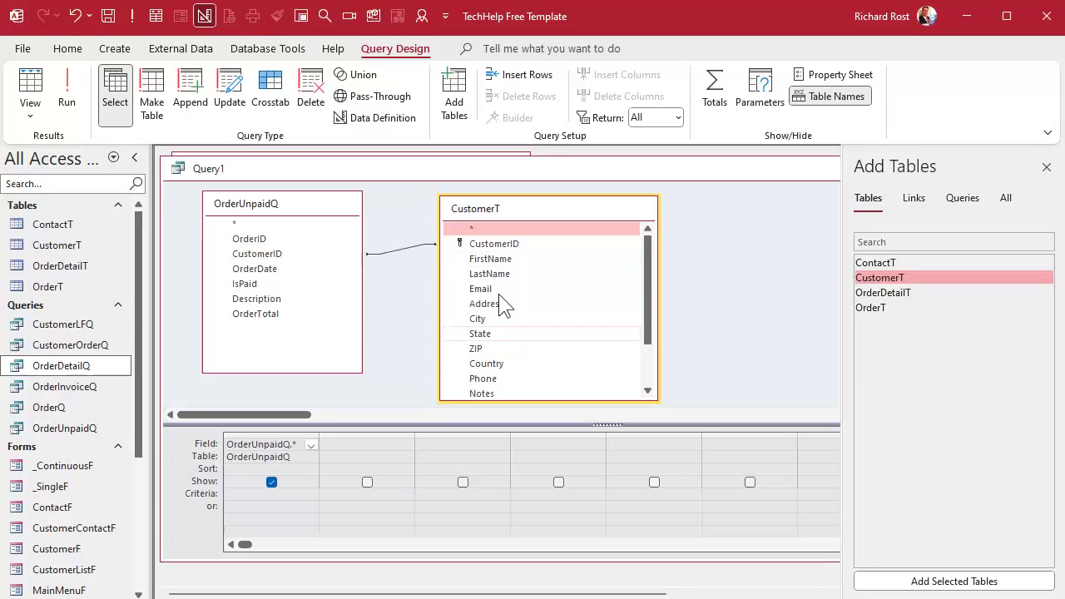
Add FirstName, LastName and Address from CustomerT to the query grid.
click(508, 228)
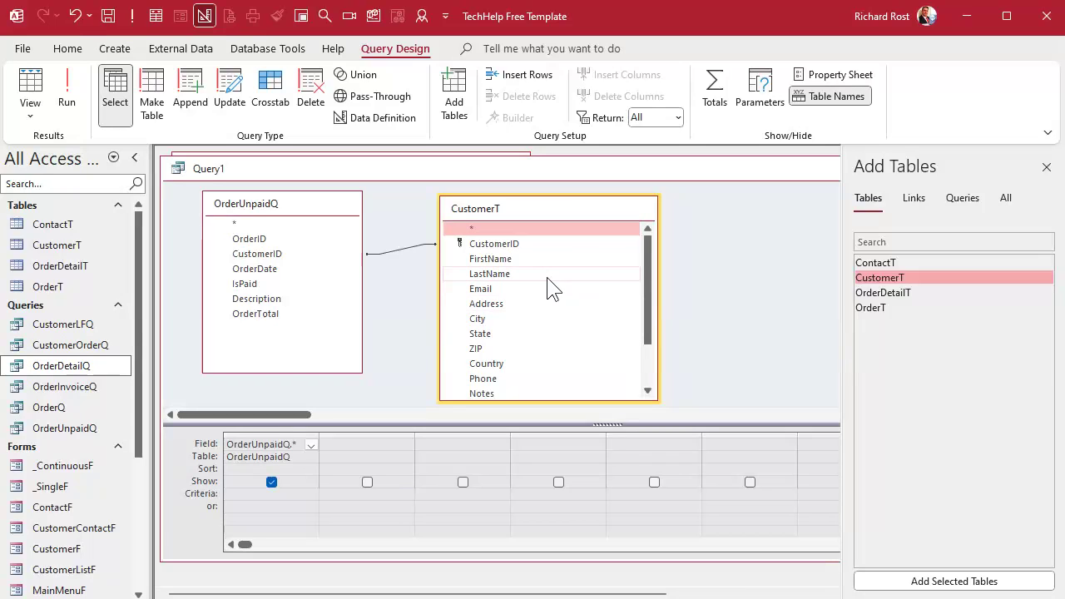
click(522, 243)
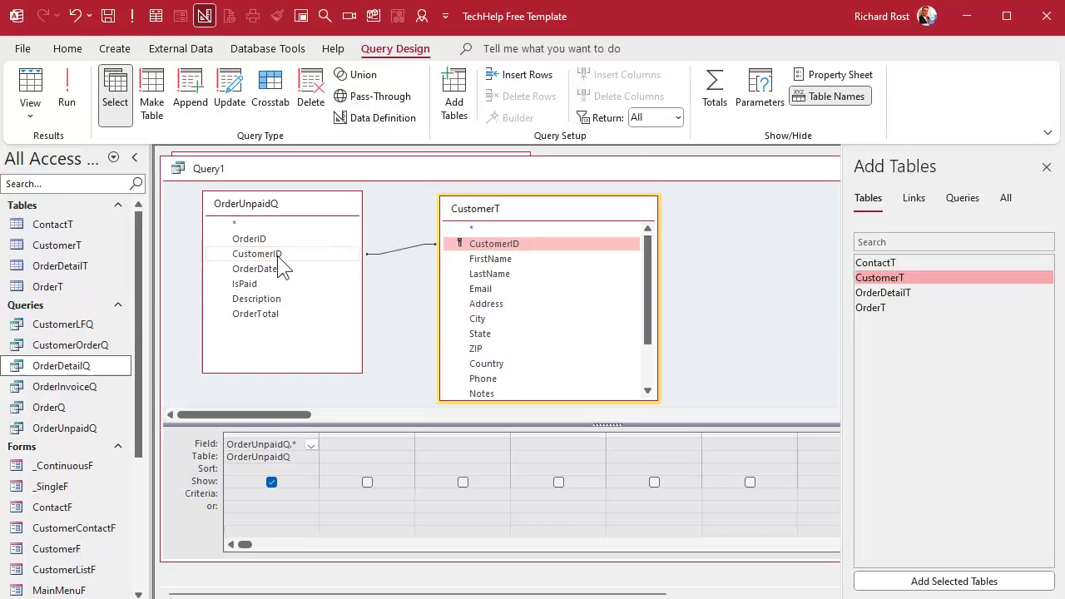
double_click(508, 259)
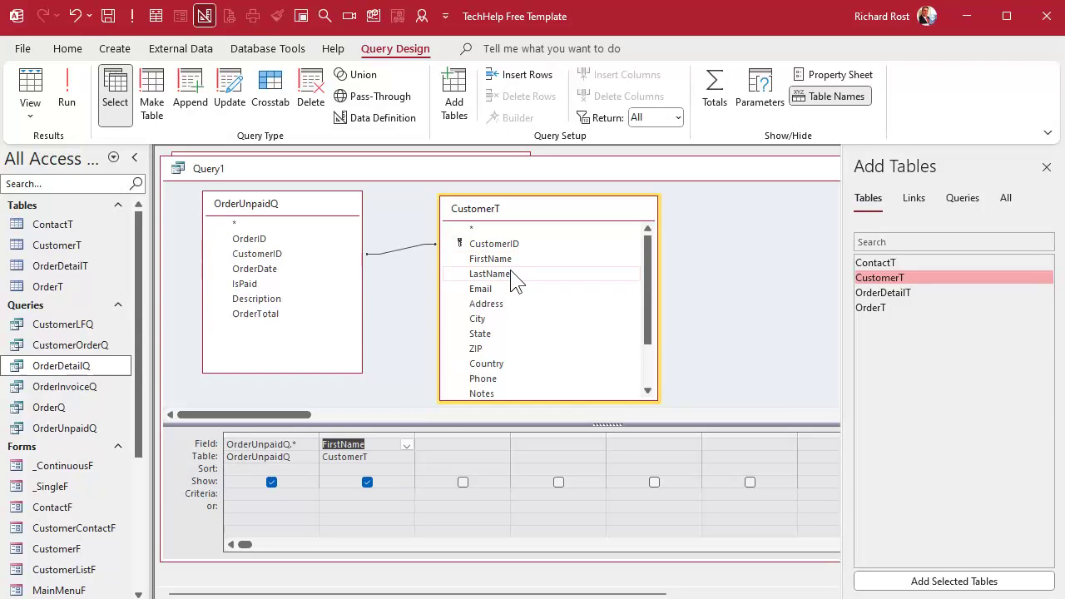
double_click(503, 275)
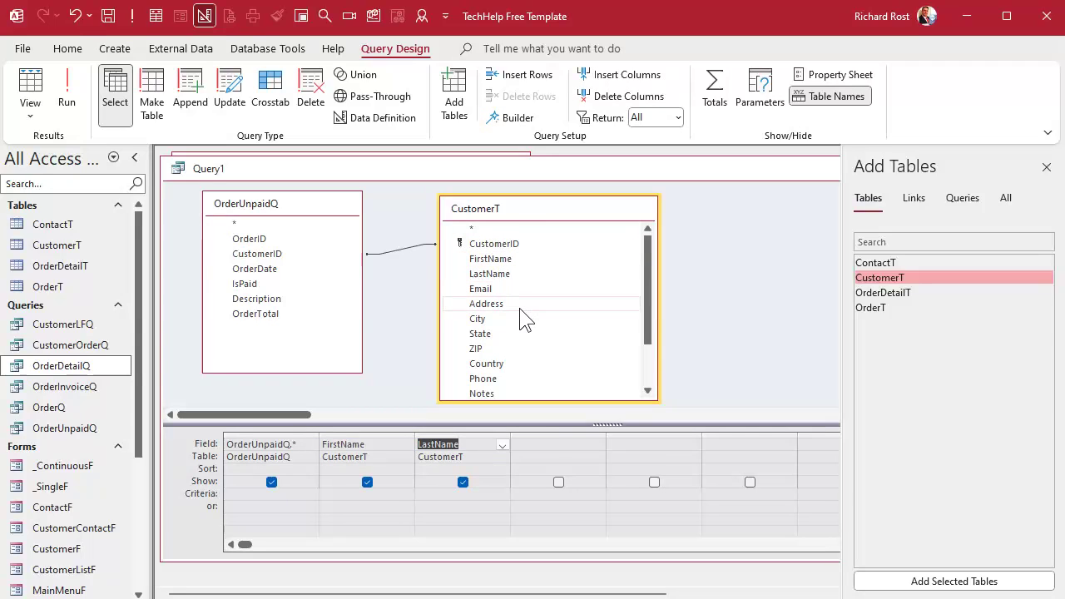
double_click(520, 304)
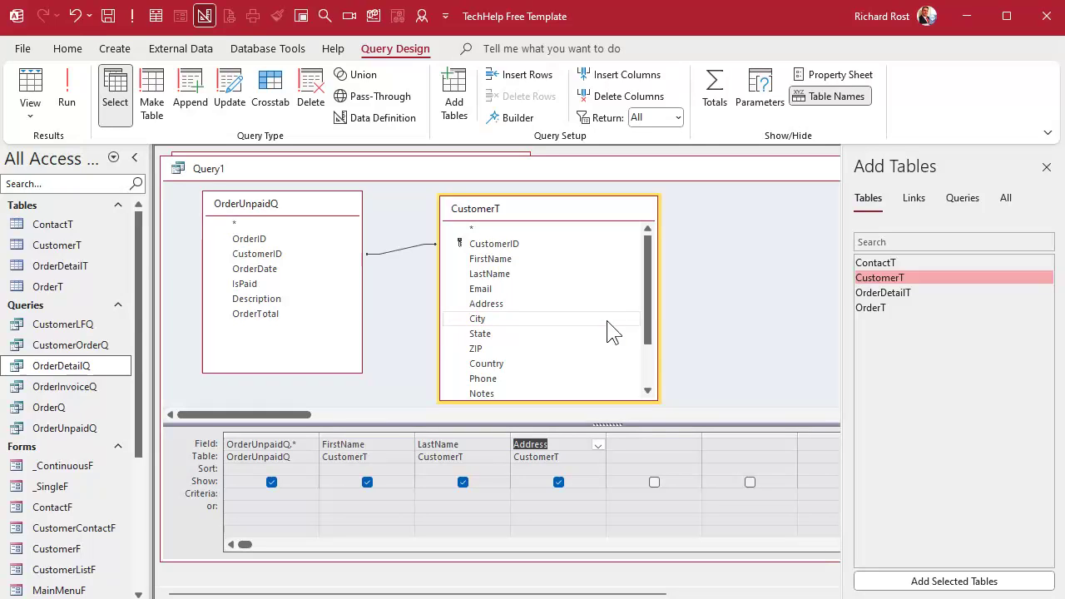
Save the new query as OrderUnpaidCustomerQ.
key(ctrl+s)
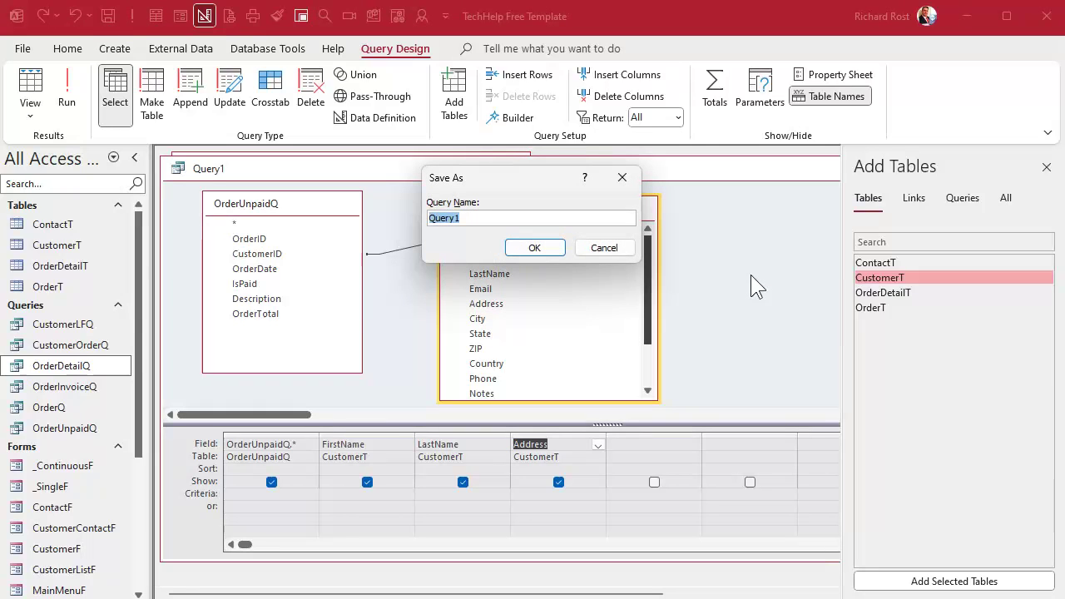
text(OrderUnpaidCustomerQ)
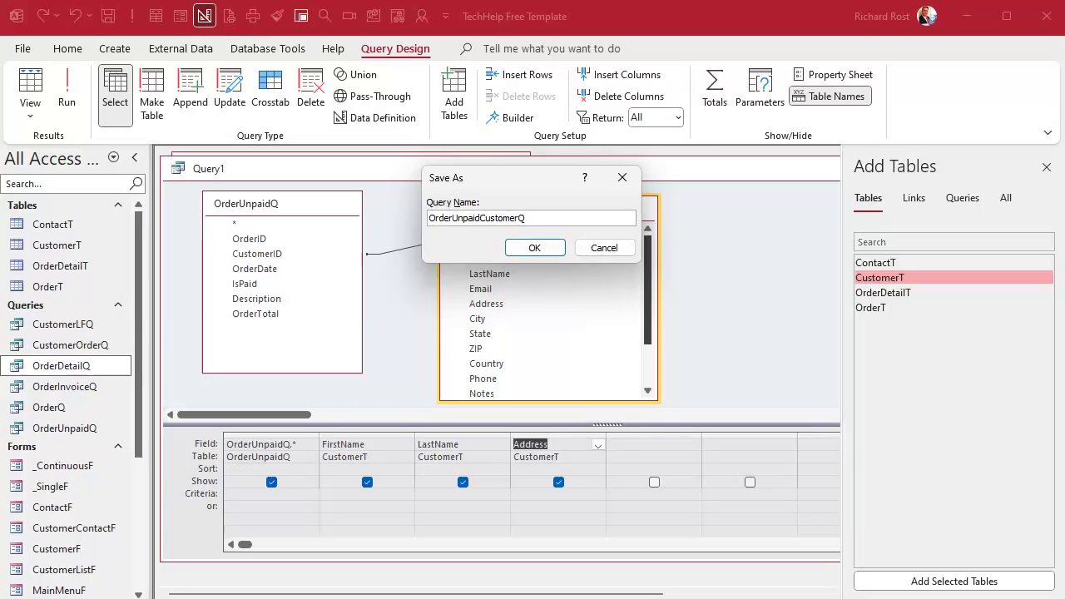
key(Return)
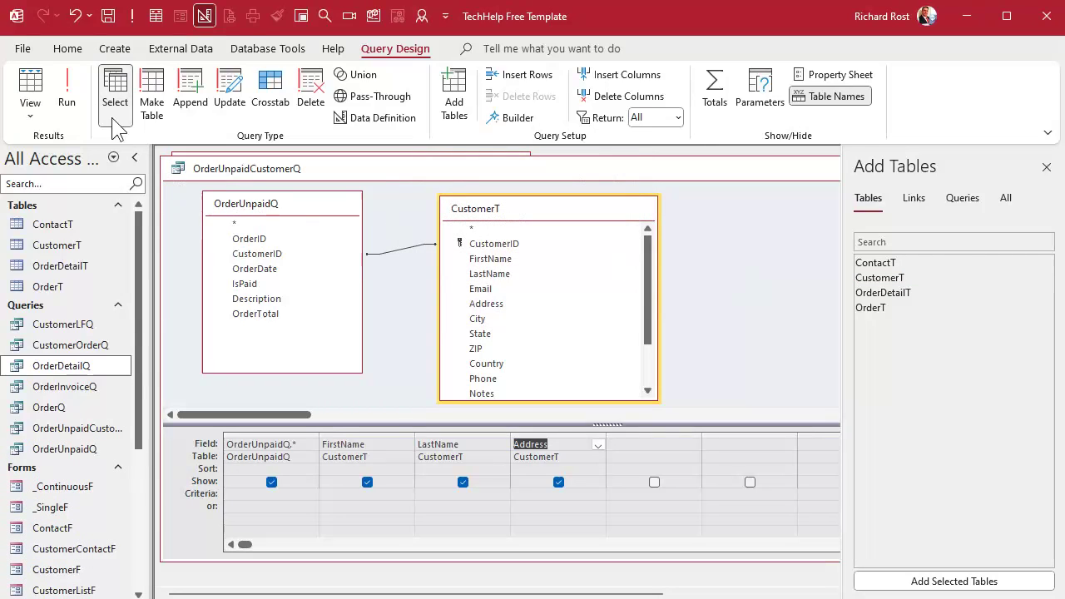
Run OrderUnpaidCustomerQ, examine the order columns and the joined customer name and address columns, and close the query.
click(72, 80)
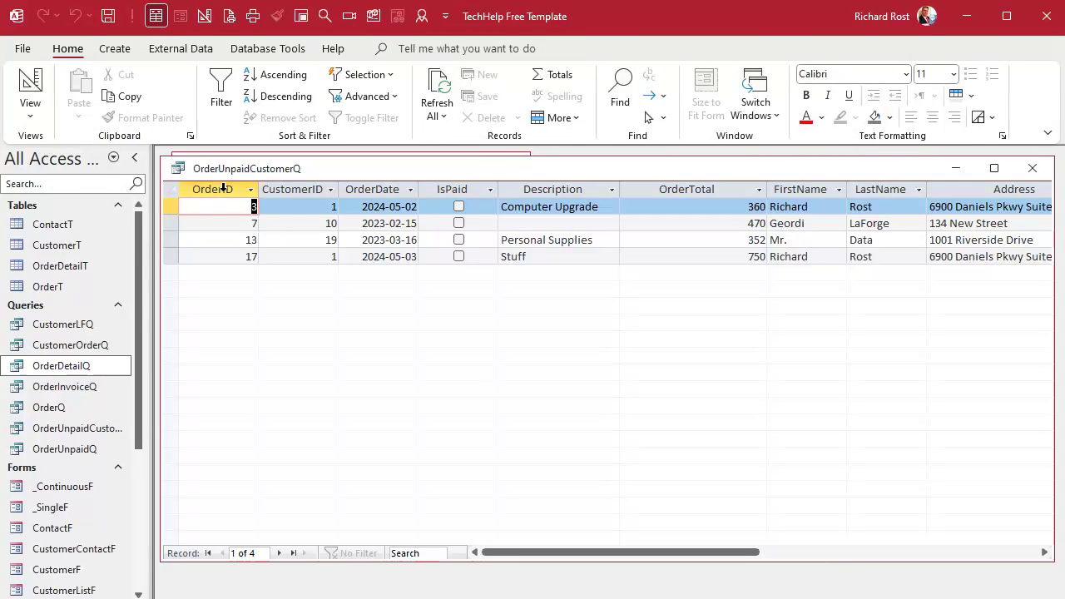
drag(223, 189, 658, 193)
drag(739, 554, 849, 552)
click(581, 188)
drag(581, 188, 763, 188)
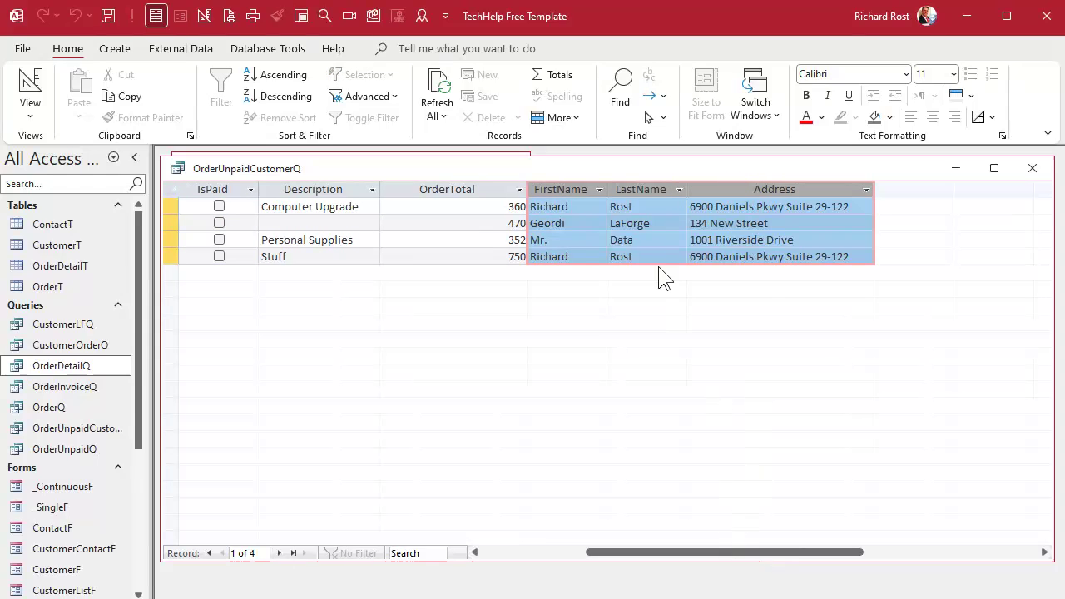
drag(764, 564, 597, 567)
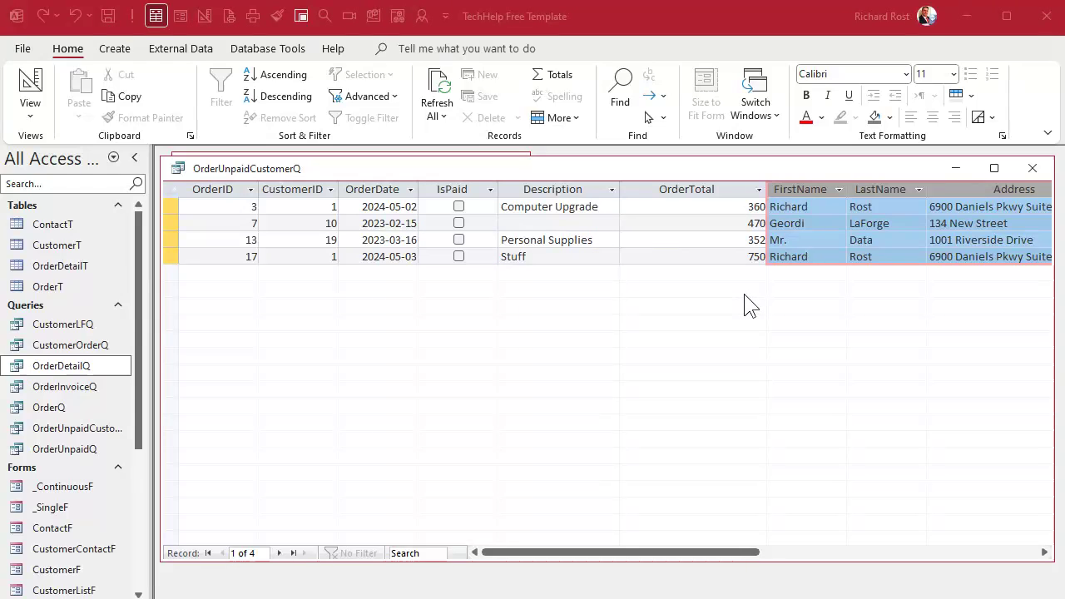
click(1032, 167)
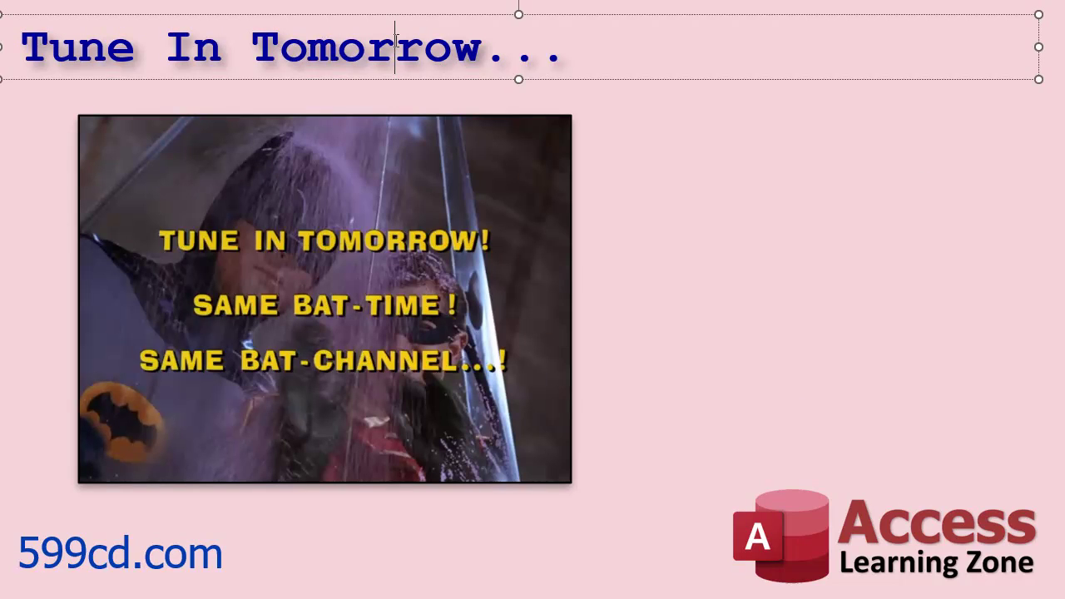
Switch to the presentation slide and replace "Tomorrow" in the "Tune In Tomorrow..." title with "Monday".
double_click(394, 47)
text(Monday)
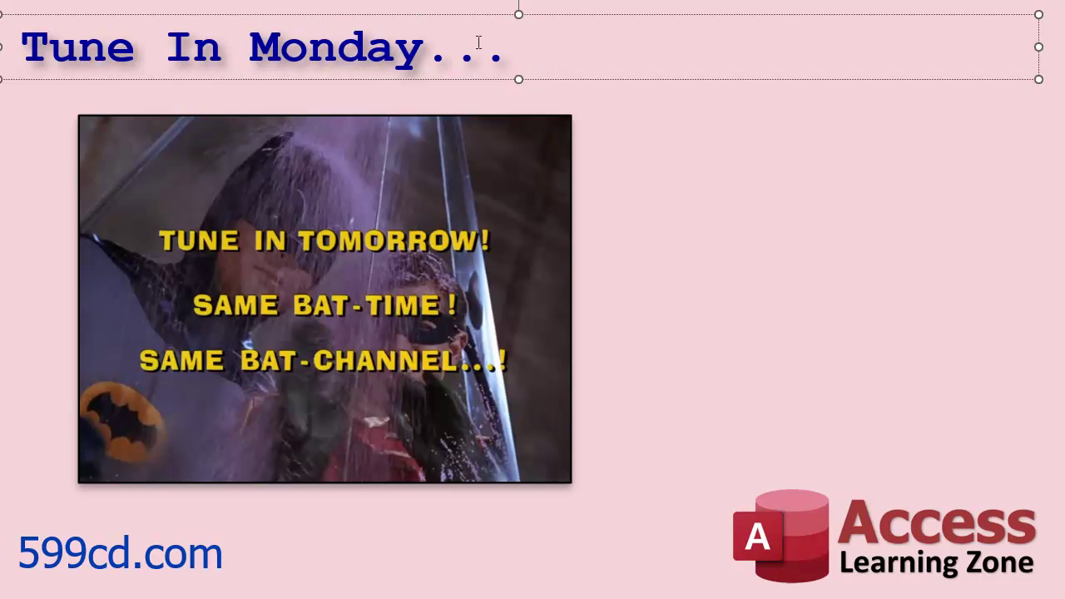